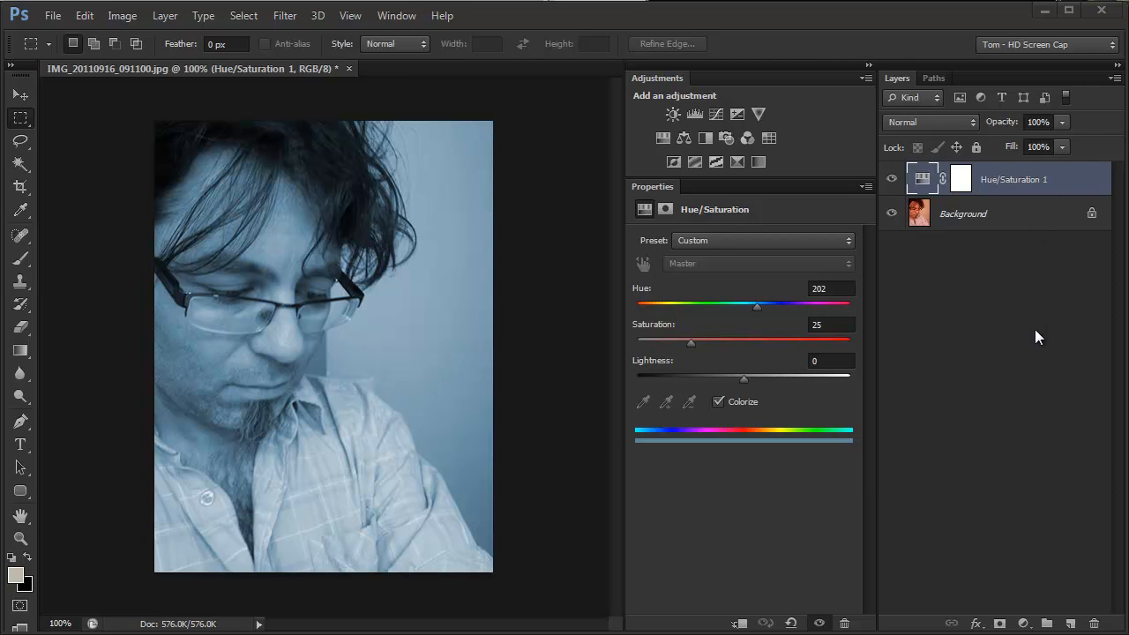
Step: Delete the Hue/Saturation 1 adjustment layer
{"action": "key", "text": "Delete"}
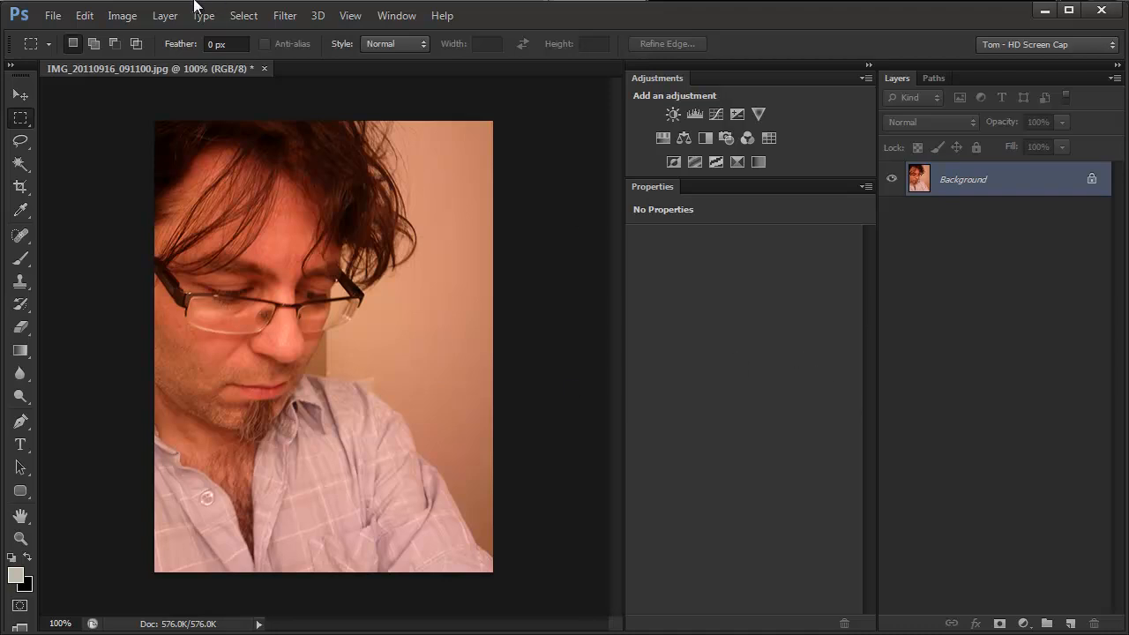
Step: Try converting the RGB image directly to Grayscale mode, and undo the conversion
{"action": "left_click", "coordinate": [125, 19]}
{"action": "mouse_move", "coordinate": [131, 39]}
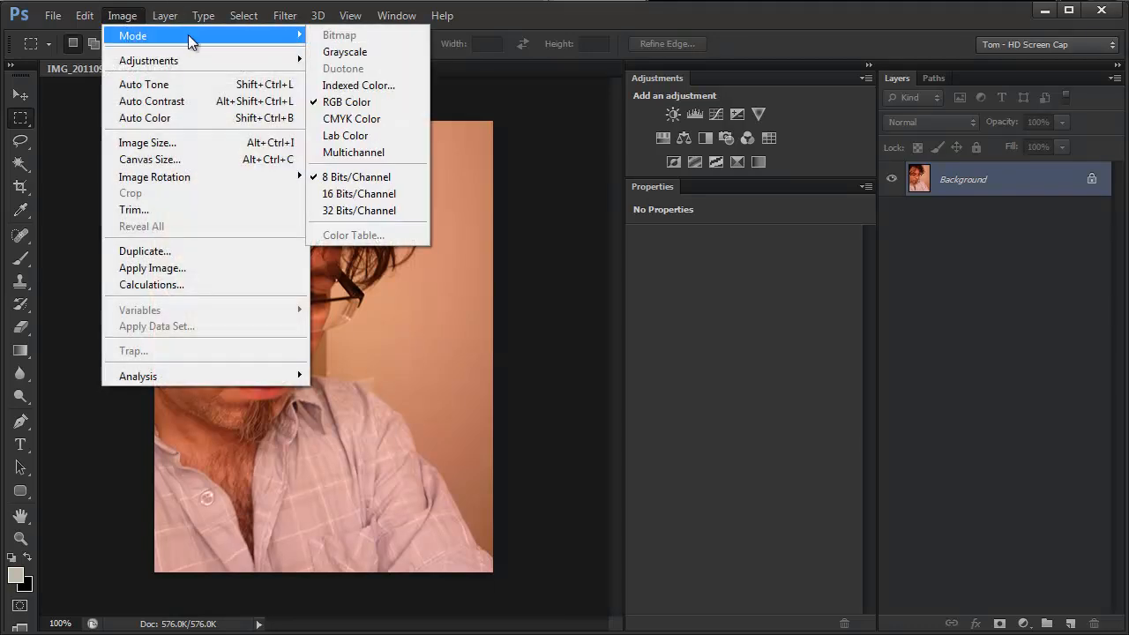
{"action": "left_click", "coordinate": [377, 55]}
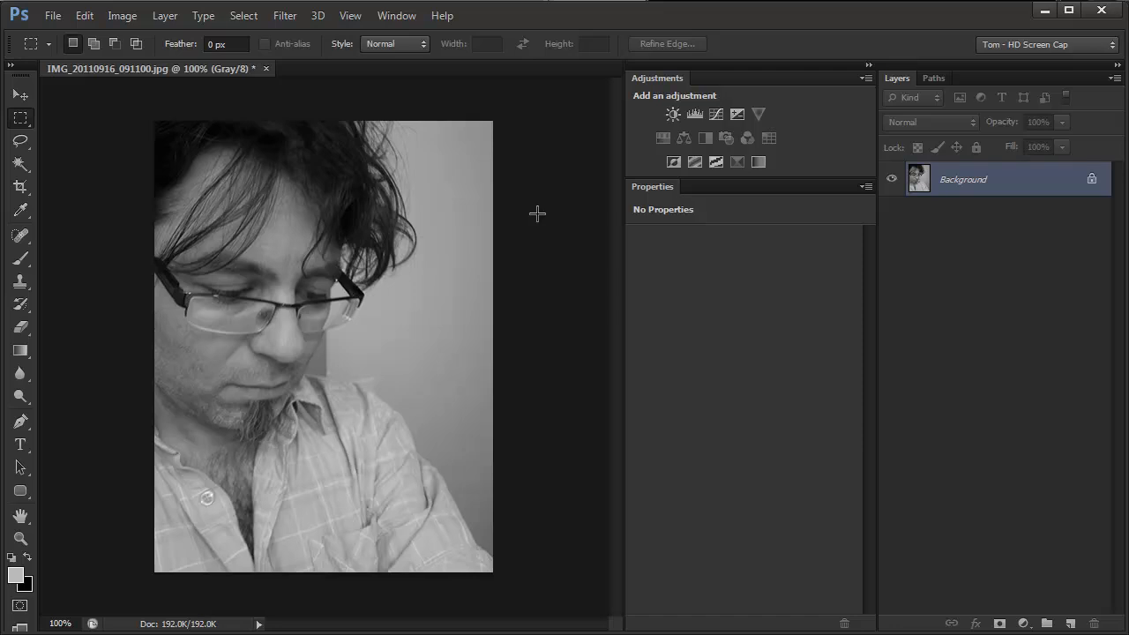
{"action": "key", "text": "ctrl+z"}
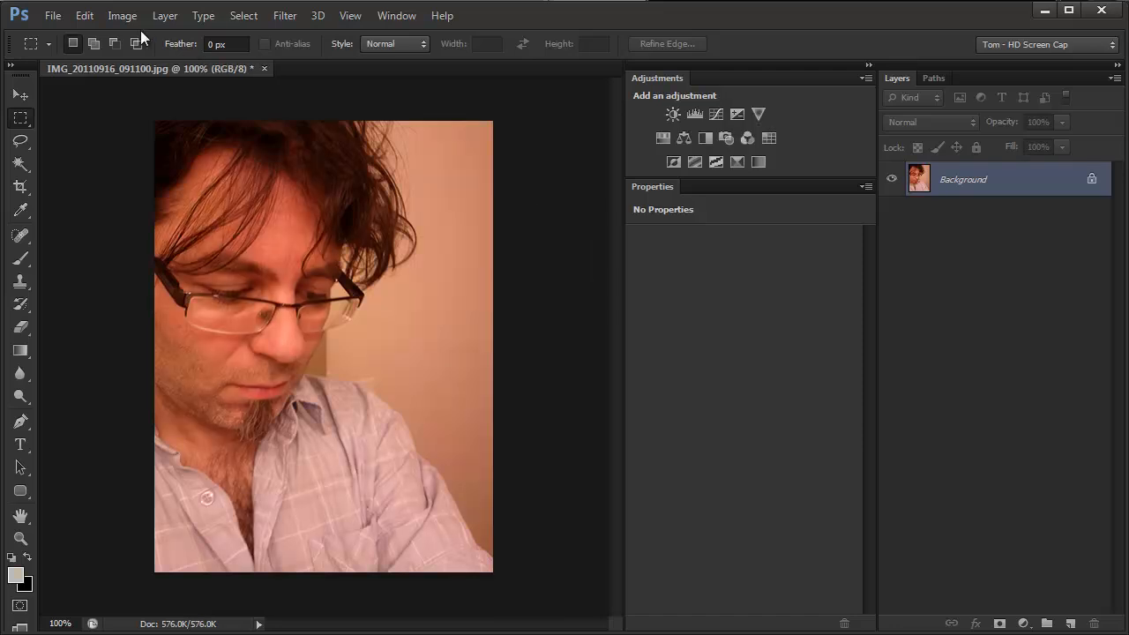
Step: Start a Black & White adjustment on the photo with Yellows at 113%, Cyans at 66%, Reds at 51% and Magentas at 116%
{"action": "left_click", "coordinate": [88, 15]}
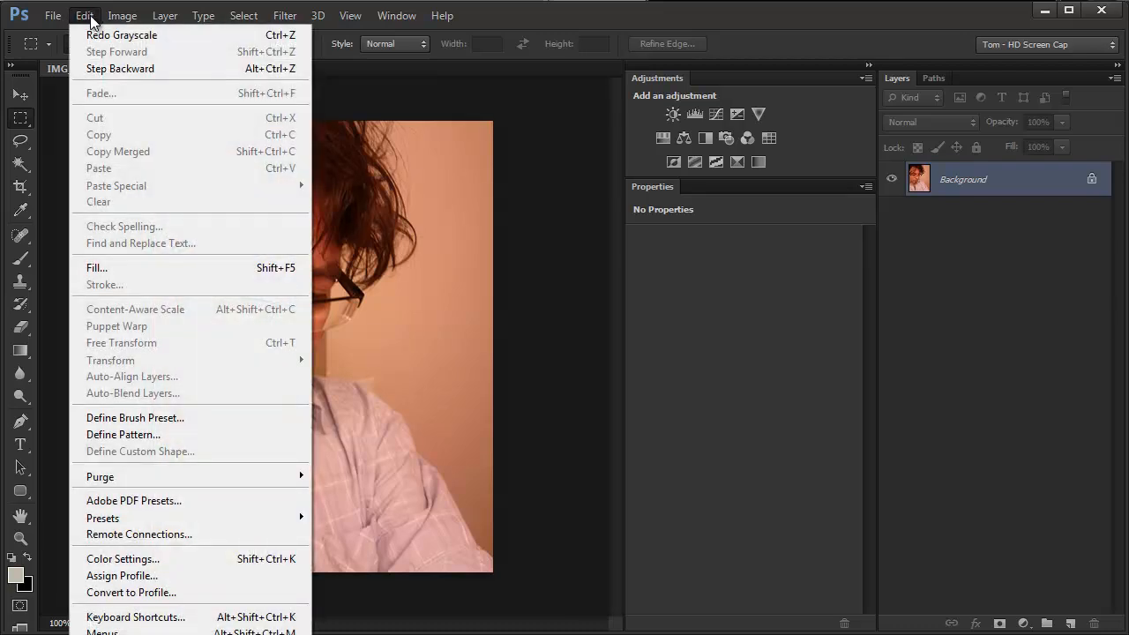
{"action": "mouse_move", "coordinate": [121, 15]}
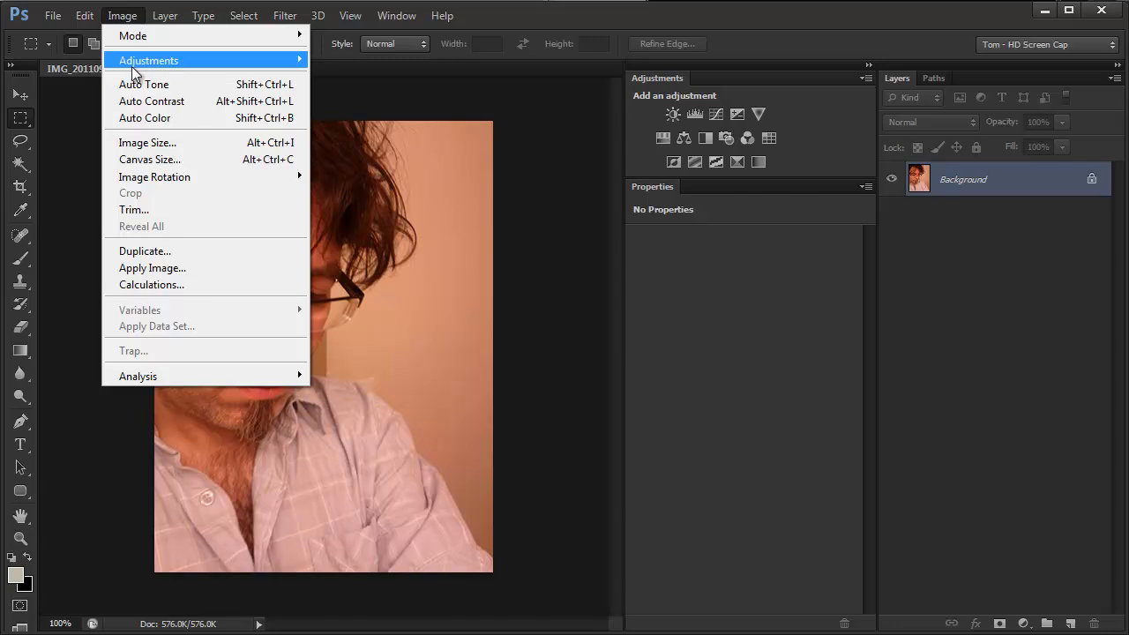
{"action": "mouse_move", "coordinate": [139, 62]}
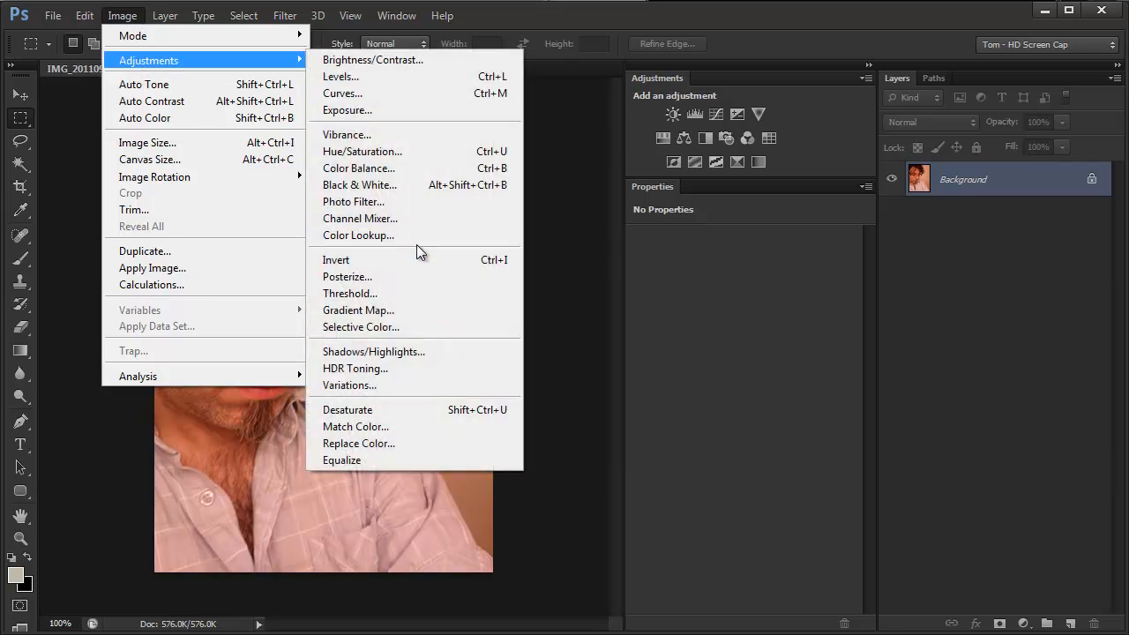
{"action": "left_click", "coordinate": [413, 184]}
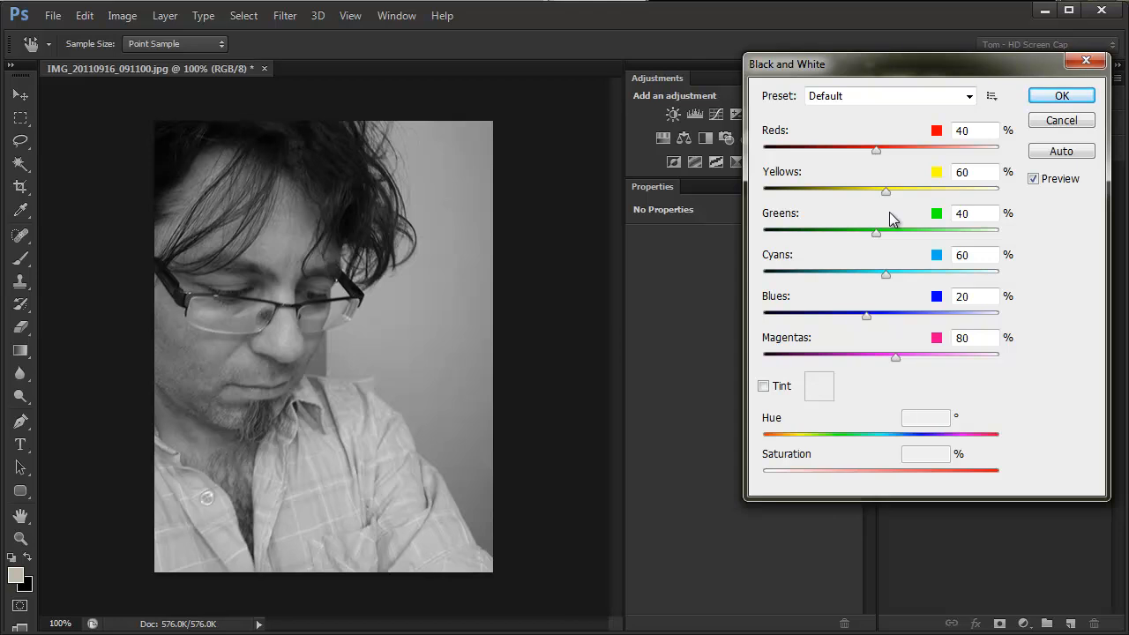
{"action": "left_click_drag", "start_coordinate": [887, 192], "coordinate": [911, 198]}
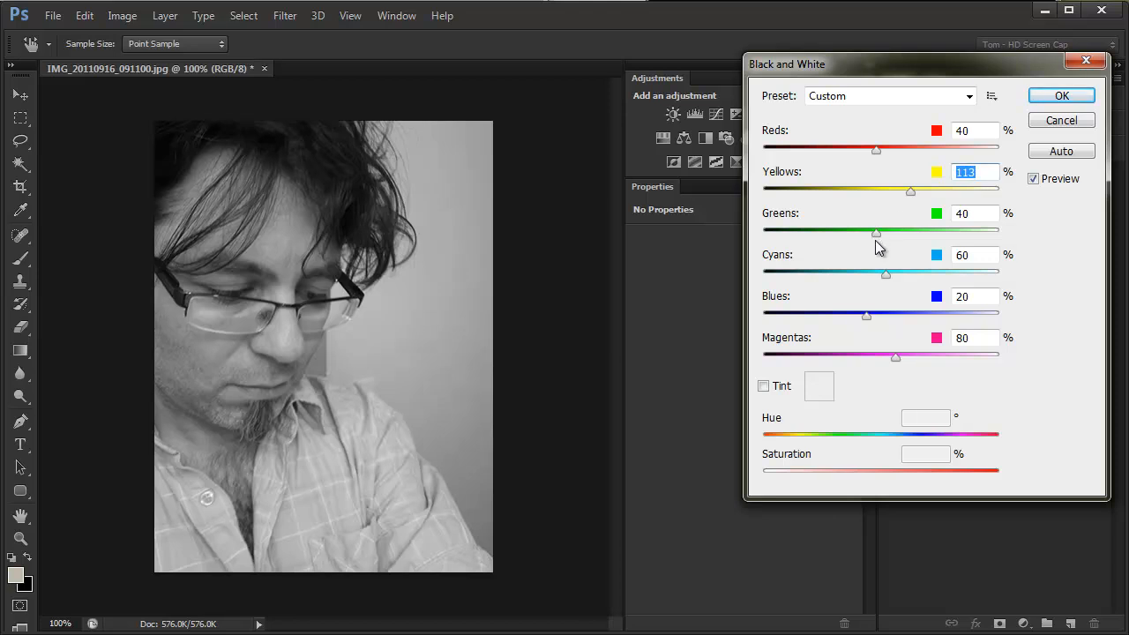
{"action": "mouse_move", "coordinate": [887, 278]}
{"action": "left_mouse_down"}
{"action": "mouse_move", "coordinate": [854, 285]}
{"action": "mouse_move", "coordinate": [890, 277]}
{"action": "left_mouse_up"}
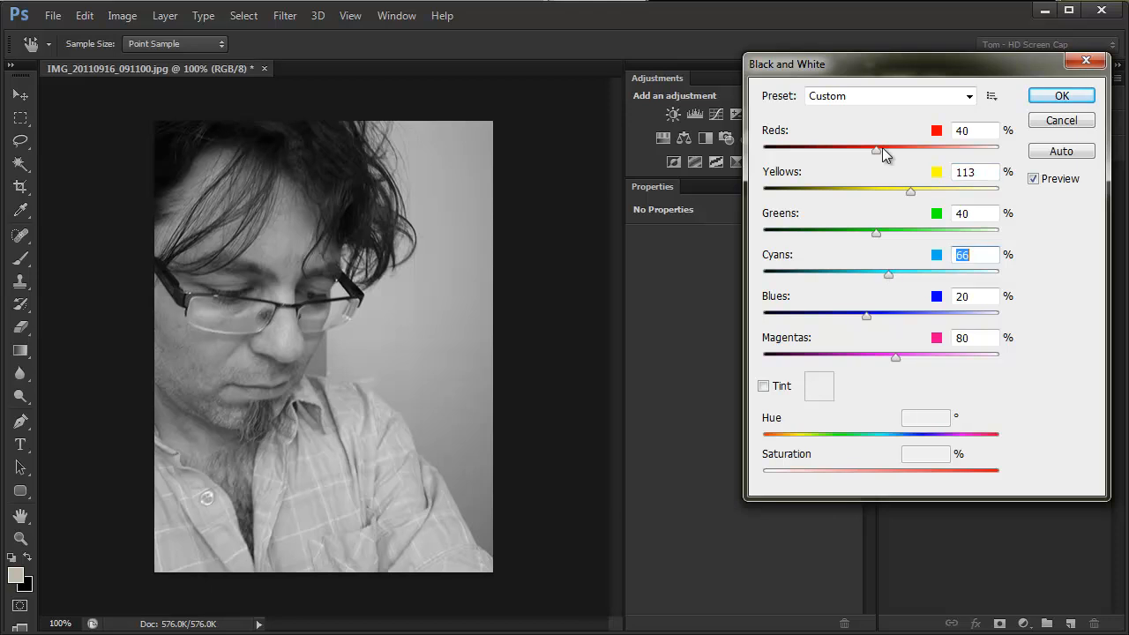
{"action": "mouse_move", "coordinate": [877, 151]}
{"action": "left_mouse_down"}
{"action": "mouse_move", "coordinate": [857, 162]}
{"action": "mouse_move", "coordinate": [882, 154]}
{"action": "left_mouse_up"}
{"action": "mouse_move", "coordinate": [900, 364]}
{"action": "left_mouse_down"}
{"action": "mouse_move", "coordinate": [874, 364]}
{"action": "mouse_move", "coordinate": [912, 354]}
{"action": "left_mouse_up"}
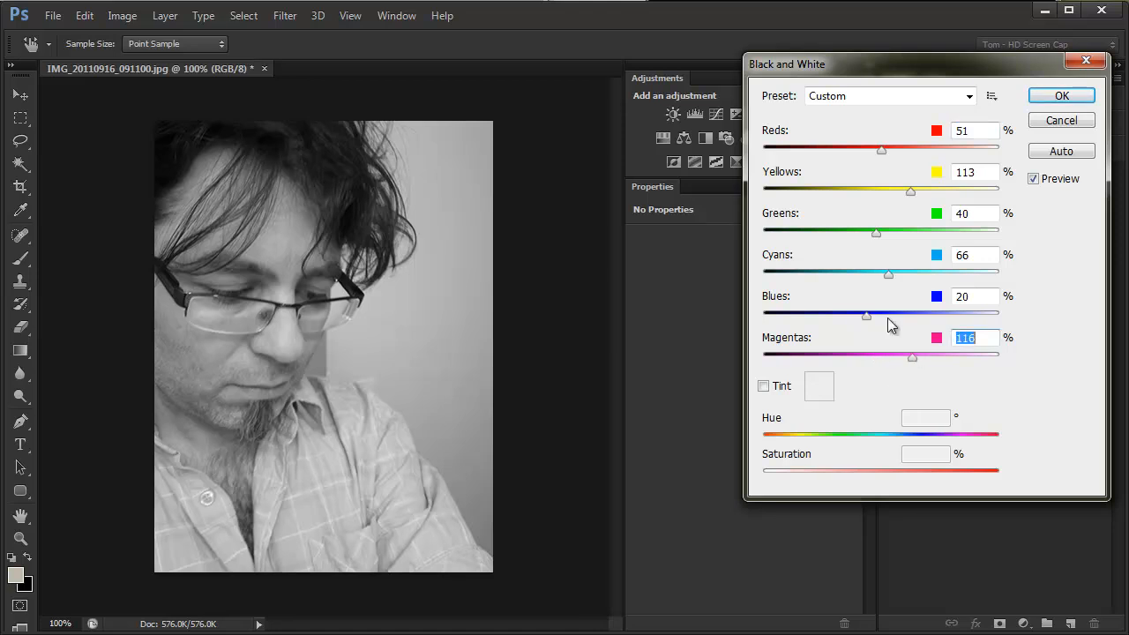
Step: Set the Black & White mix to Greens 32%, Cyans 45%, Blues 58% and Magentas -200%
{"action": "left_click_drag", "start_coordinate": [867, 318], "coordinate": [878, 316]}
{"action": "mouse_move", "coordinate": [888, 276]}
{"action": "left_mouse_down"}
{"action": "mouse_move", "coordinate": [856, 280]}
{"action": "mouse_move", "coordinate": [980, 282]}
{"action": "mouse_move", "coordinate": [749, 282]}
{"action": "mouse_move", "coordinate": [1045, 285]}
{"action": "mouse_move", "coordinate": [670, 281]}
{"action": "mouse_move", "coordinate": [789, 266]}
{"action": "mouse_move", "coordinate": [1096, 275]}
{"action": "mouse_move", "coordinate": [855, 272]}
{"action": "mouse_move", "coordinate": [999, 273]}
{"action": "mouse_move", "coordinate": [879, 276]}
{"action": "left_mouse_up"}
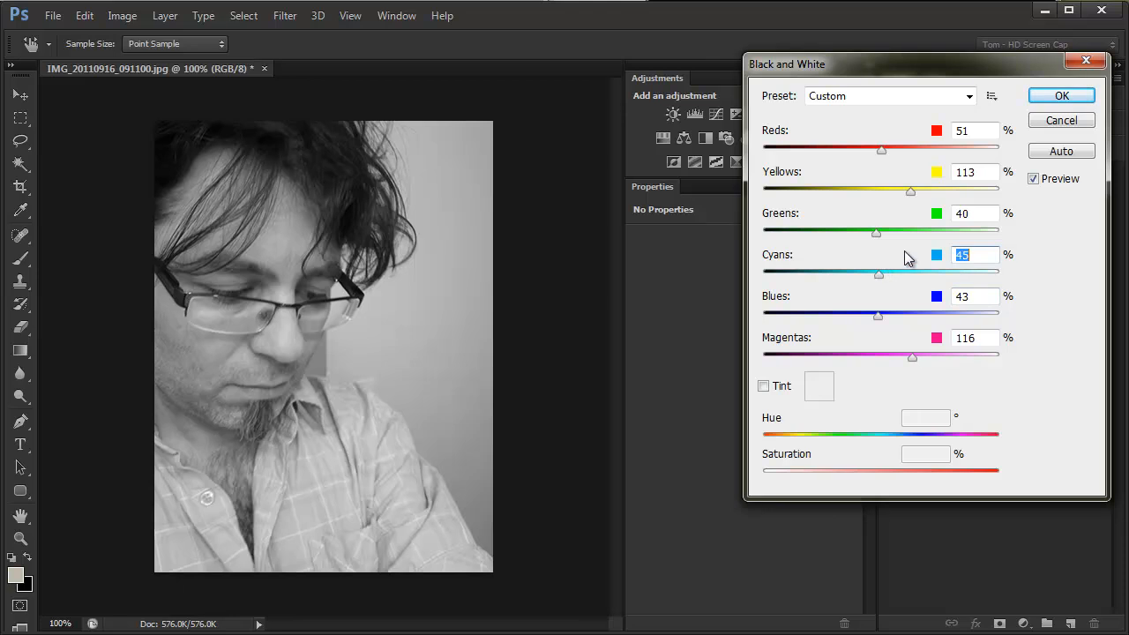
{"action": "mouse_move", "coordinate": [879, 236]}
{"action": "left_mouse_down"}
{"action": "mouse_move", "coordinate": [568, 249]}
{"action": "mouse_move", "coordinate": [872, 235]}
{"action": "left_mouse_up"}
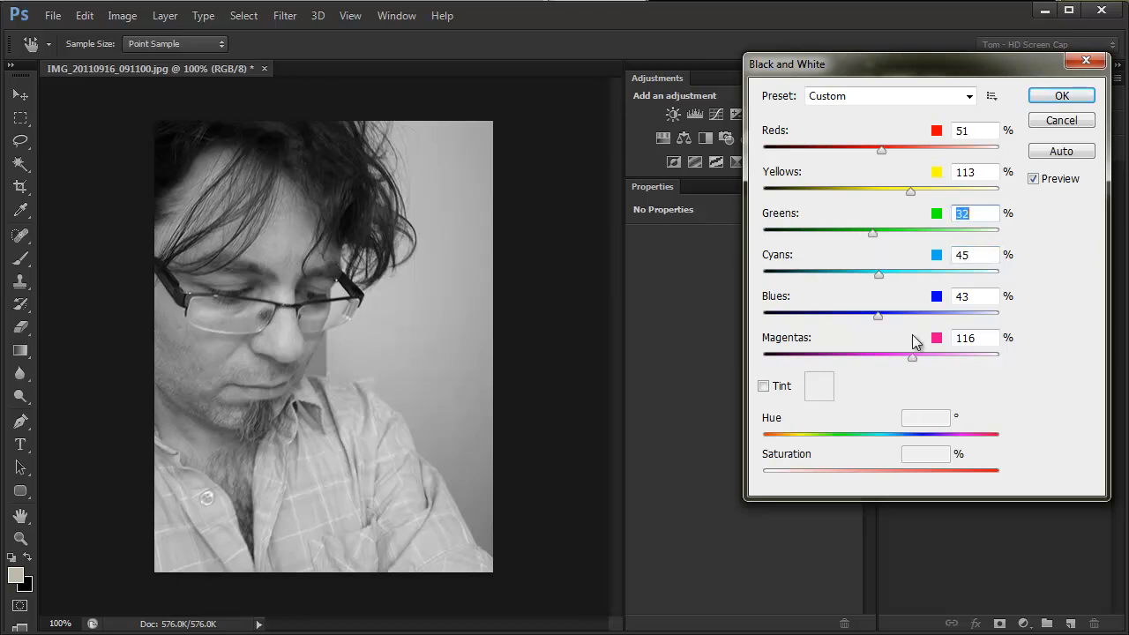
{"action": "left_click_drag", "start_coordinate": [877, 315], "coordinate": [628, 361]}
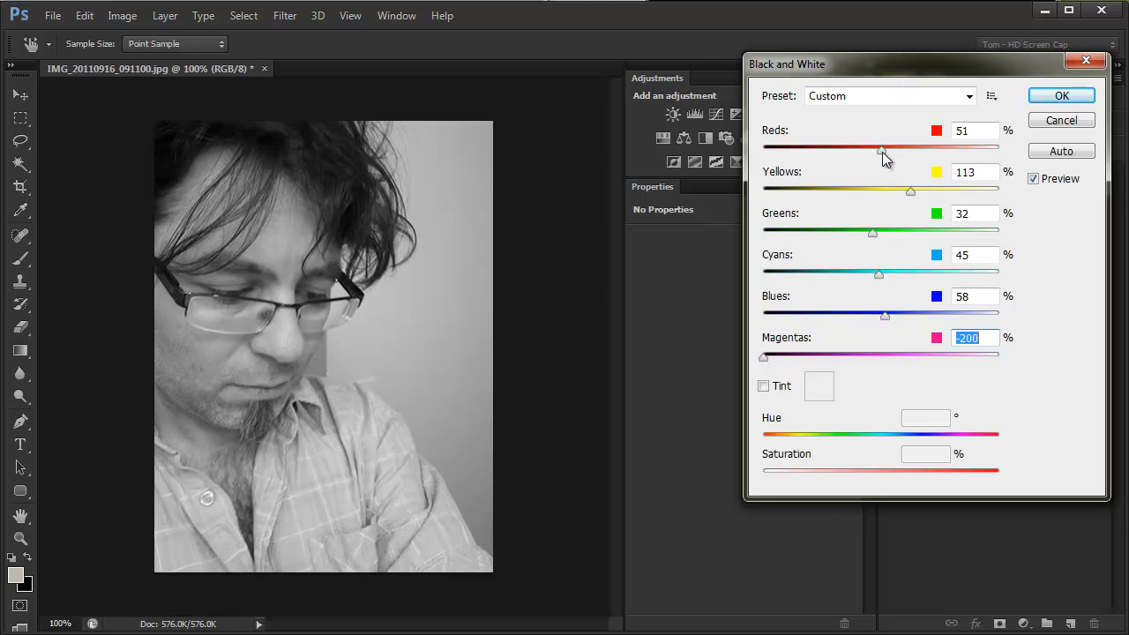
Step: Set Yellows to 107%, Greens to 190% and Reds to 51%, and apply the Black & White adjustment
{"action": "left_click_drag", "start_coordinate": [882, 147], "coordinate": [1002, 191]}
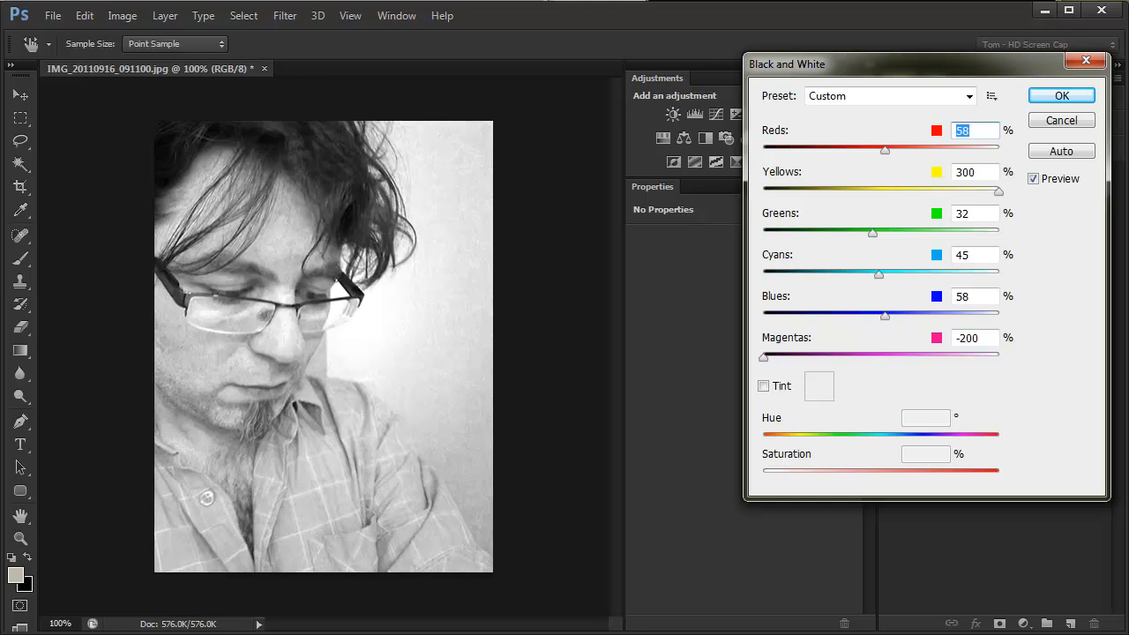
{"action": "left_click_drag", "start_coordinate": [974, 191], "coordinate": [909, 190]}
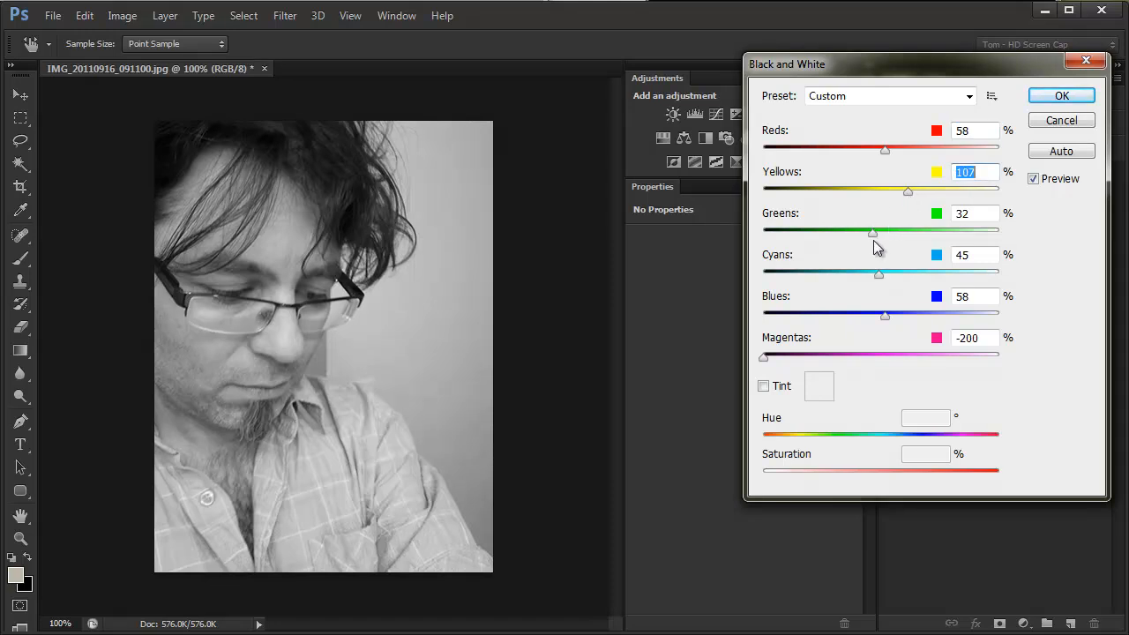
{"action": "left_click_drag", "start_coordinate": [874, 233], "coordinate": [948, 237]}
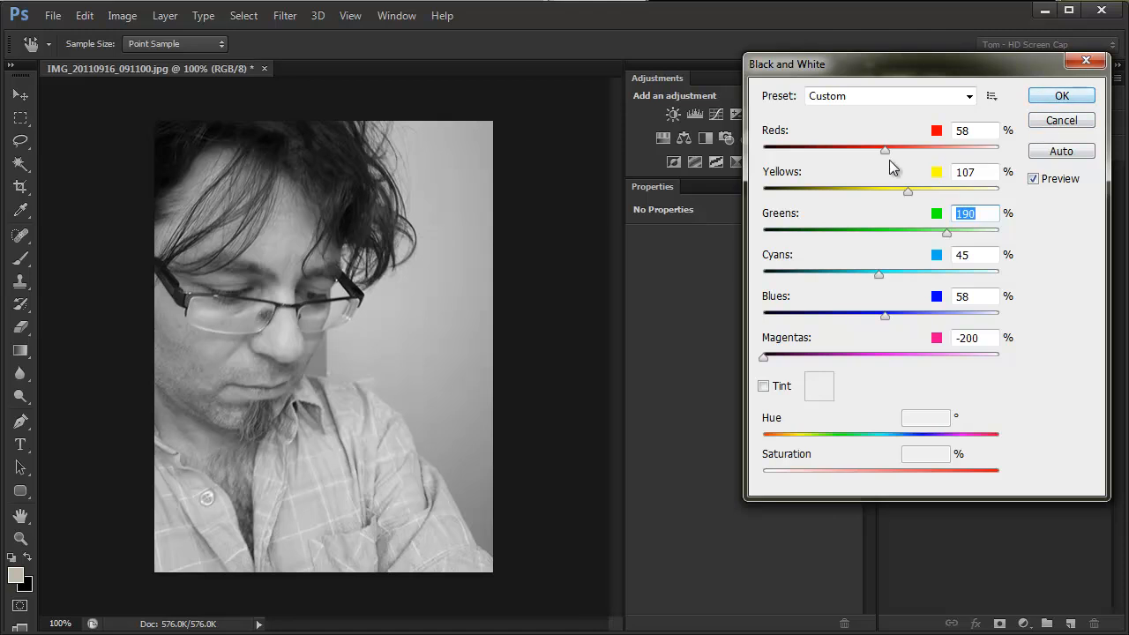
{"action": "left_click_drag", "start_coordinate": [884, 151], "coordinate": [881, 151]}
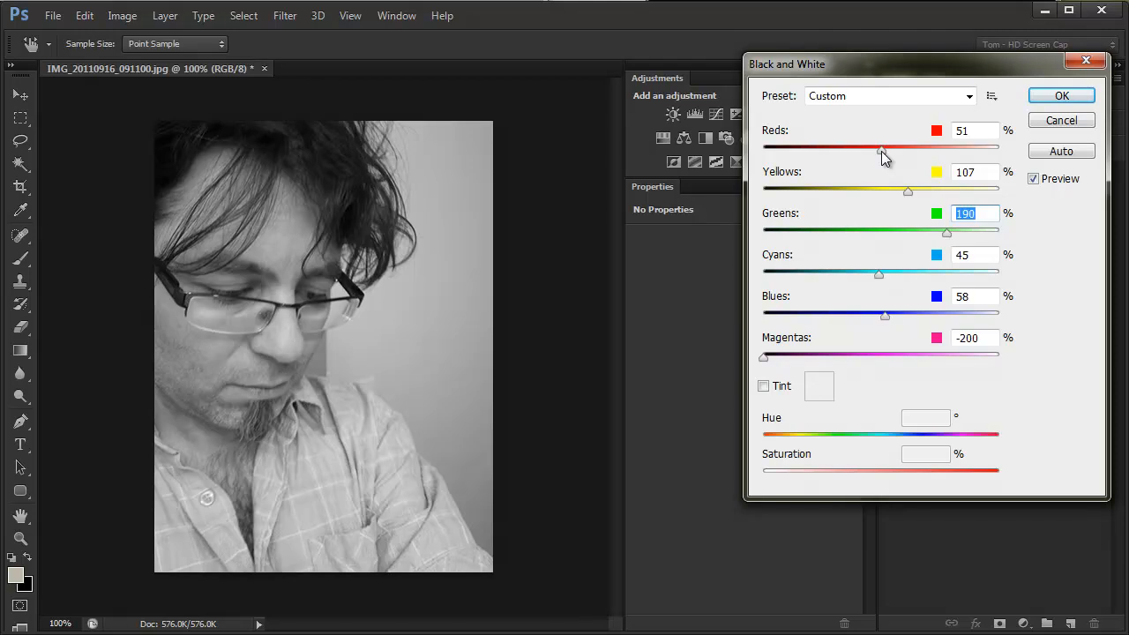
{"action": "left_click", "coordinate": [1062, 96]}
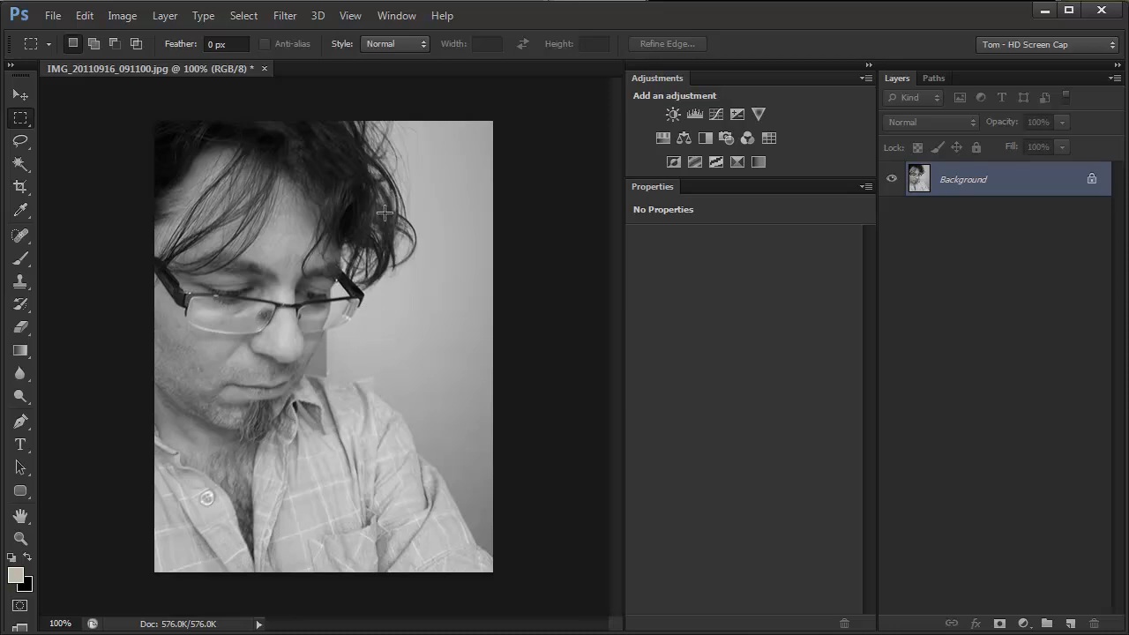
Step: Convert the black-and-white image to Grayscale mode
{"action": "left_click", "coordinate": [131, 22]}
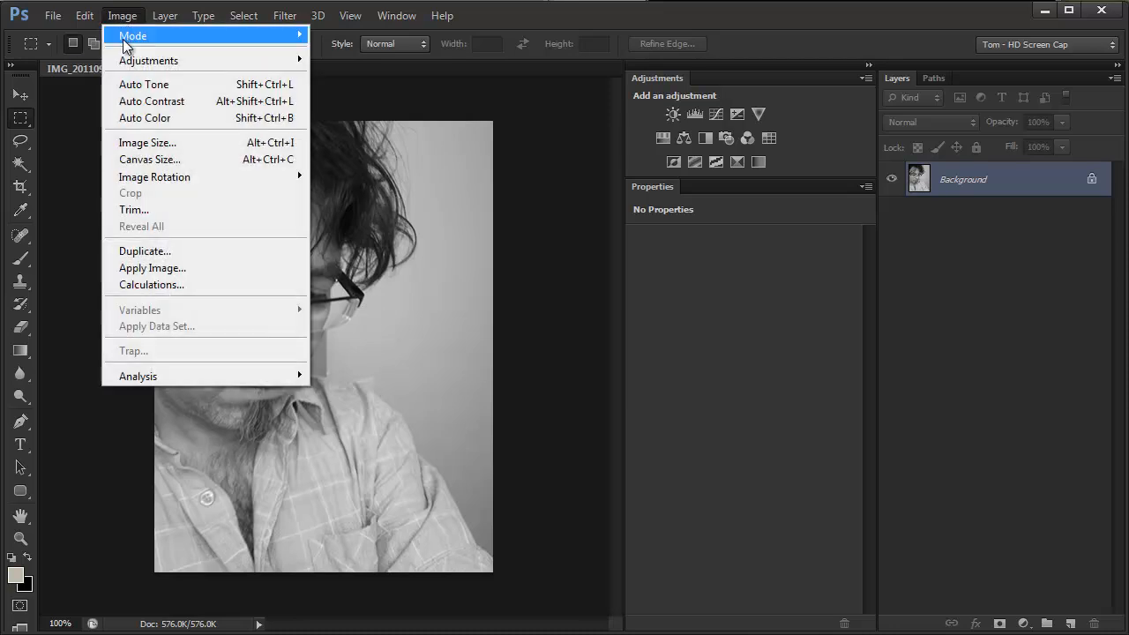
{"action": "mouse_move", "coordinate": [127, 36]}
{"action": "left_click", "coordinate": [384, 54]}
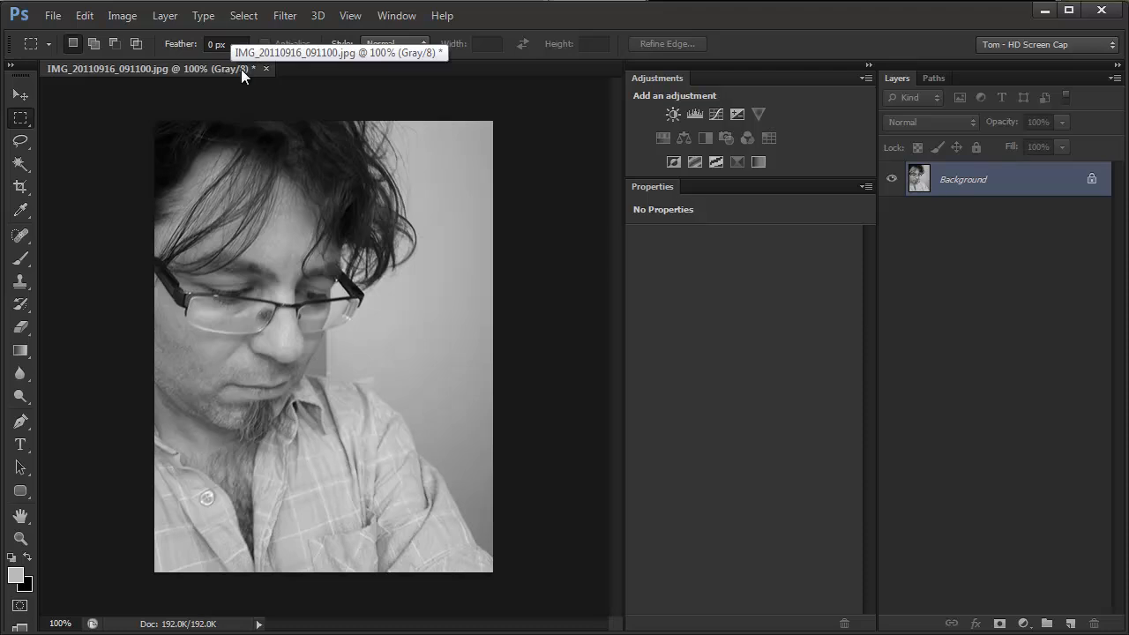
Step: Start converting the grayscale image to Duotone mode with the type set to Duotone, keeping the photo uncovered
{"action": "left_click", "coordinate": [113, 14]}
{"action": "mouse_move", "coordinate": [133, 36]}
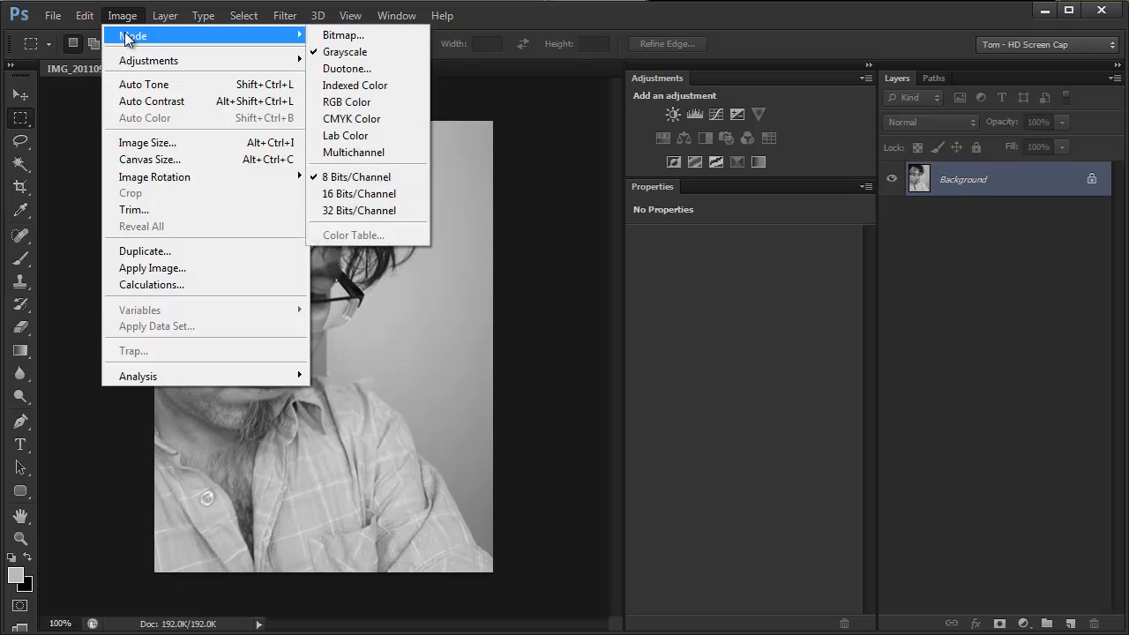
{"action": "left_click", "coordinate": [381, 78]}
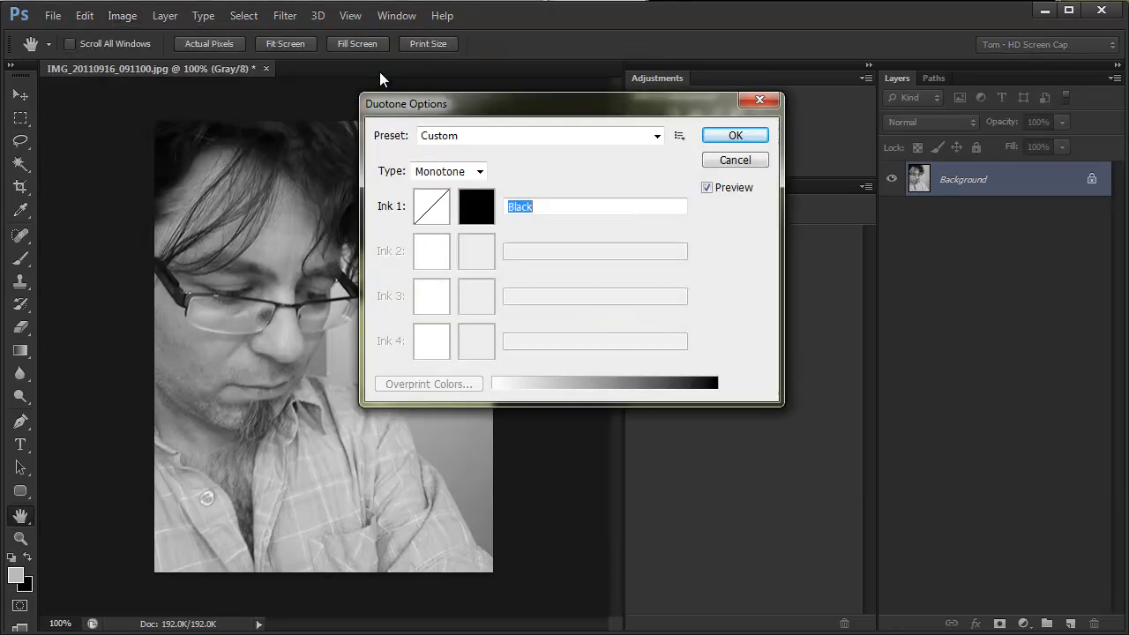
{"action": "mouse_move", "coordinate": [557, 100]}
{"action": "left_mouse_down"}
{"action": "mouse_move", "coordinate": [696, 280]}
{"action": "mouse_move", "coordinate": [692, 182]}
{"action": "left_mouse_up"}
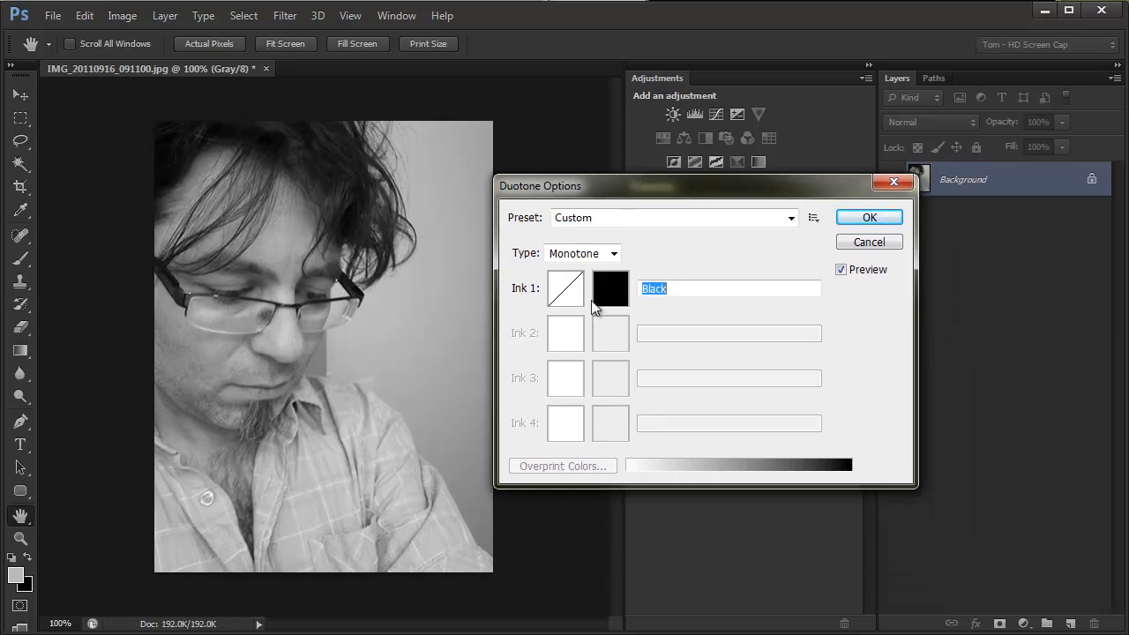
{"action": "left_click", "coordinate": [615, 255]}
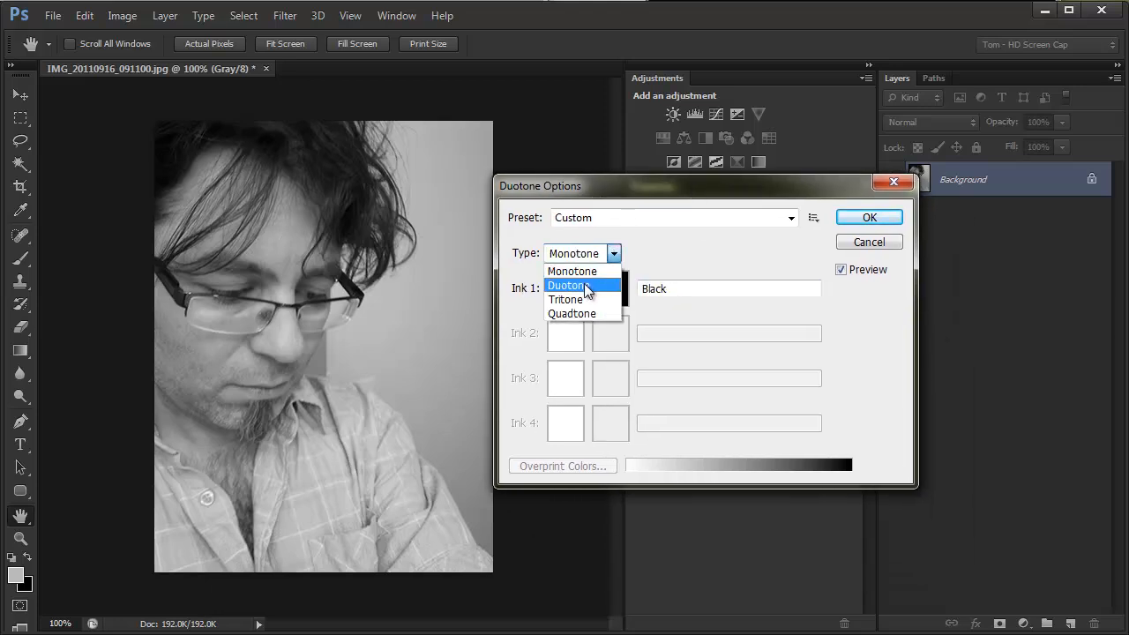
{"action": "left_click", "coordinate": [586, 285]}
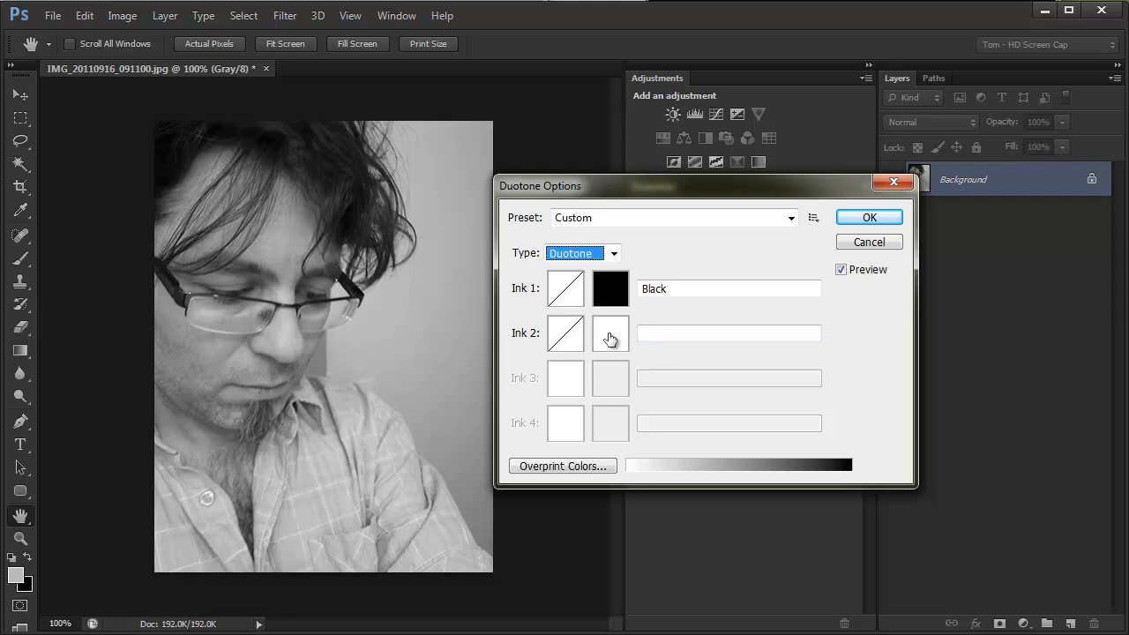
{"action": "mouse_move", "coordinate": [658, 180]}
{"action": "left_mouse_down"}
{"action": "mouse_move", "coordinate": [832, 182]}
{"action": "mouse_move", "coordinate": [827, 169]}
{"action": "left_mouse_up"}
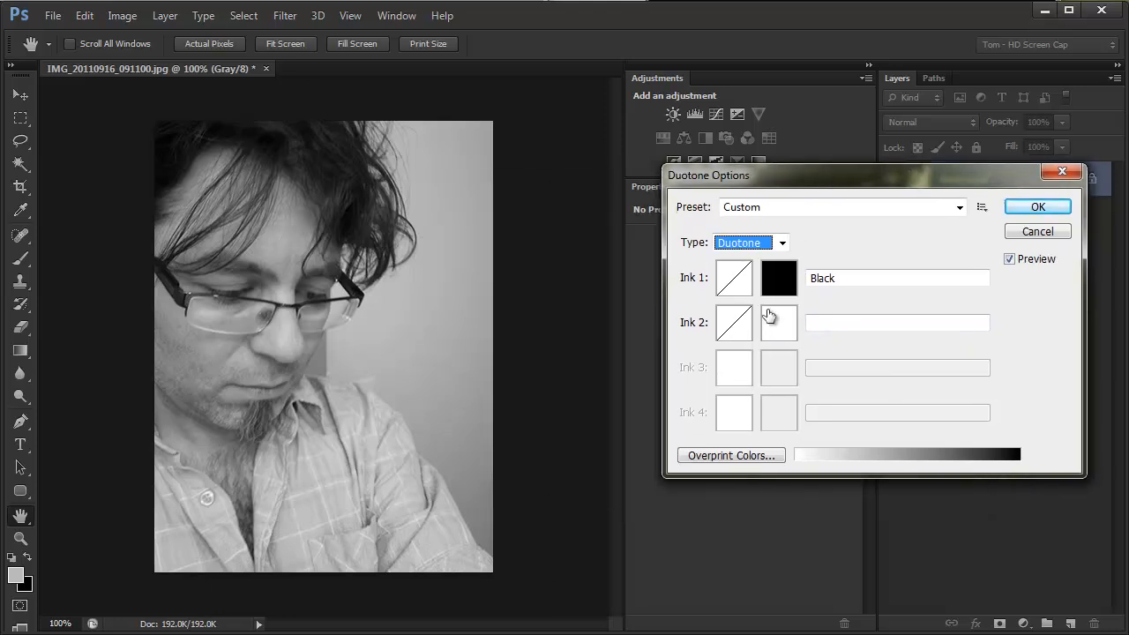
Step: Assign PANTONE 307 C from the PANTONE+ Solid Coated book as the Ink 2 color
{"action": "left_click", "coordinate": [783, 330]}
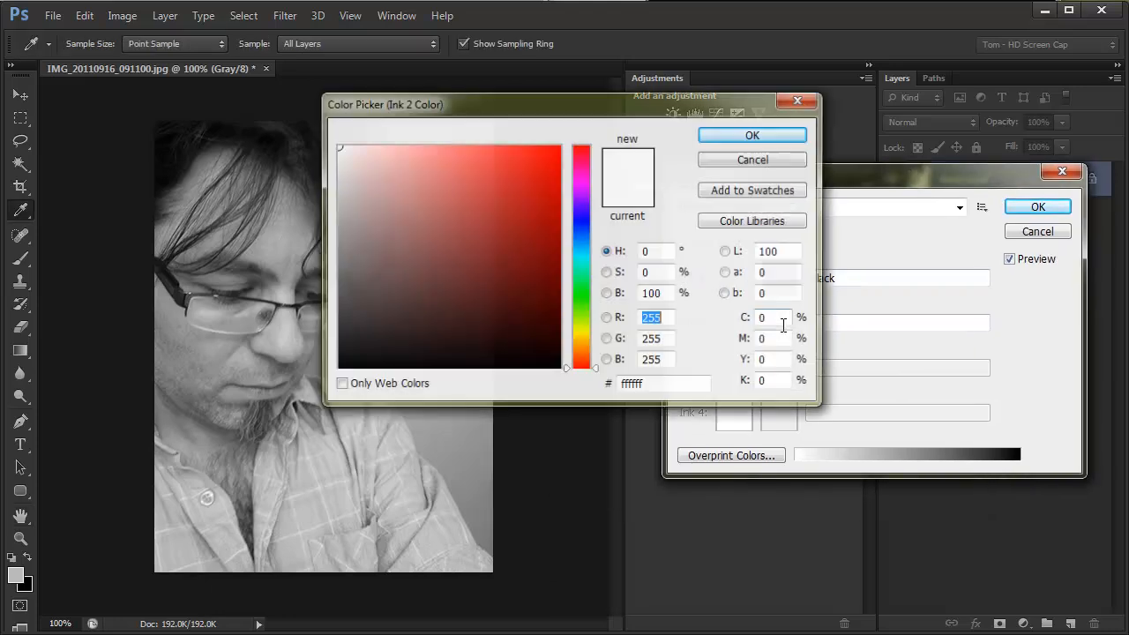
{"action": "mouse_move", "coordinate": [567, 107]}
{"action": "left_mouse_down"}
{"action": "mouse_move", "coordinate": [848, 165]}
{"action": "mouse_move", "coordinate": [844, 133]}
{"action": "left_mouse_up"}
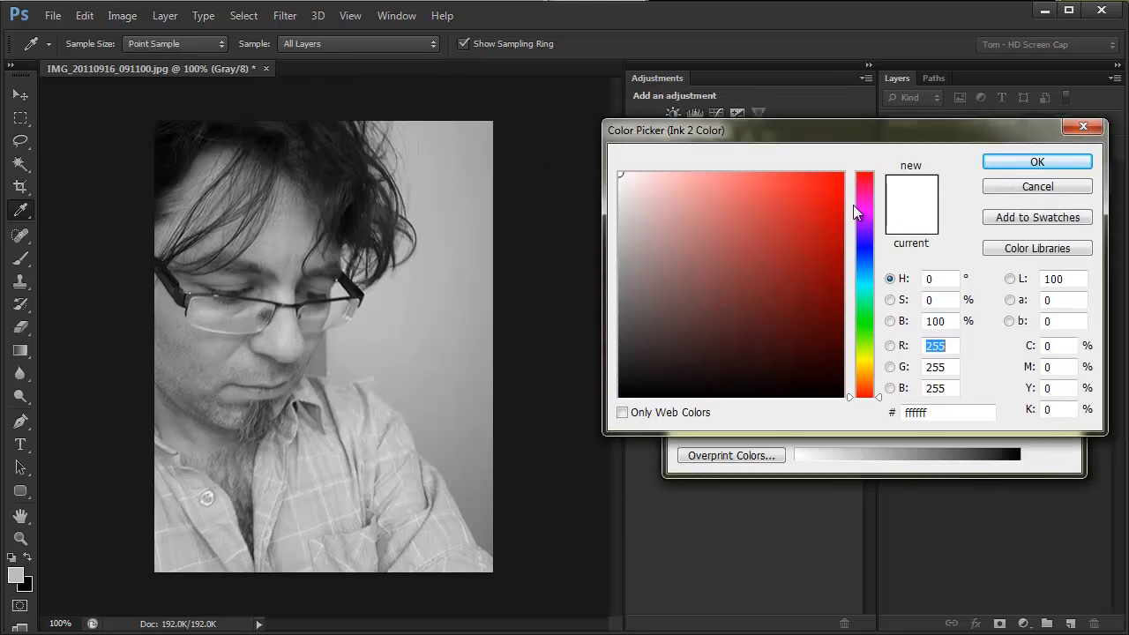
{"action": "left_click", "coordinate": [1024, 249]}
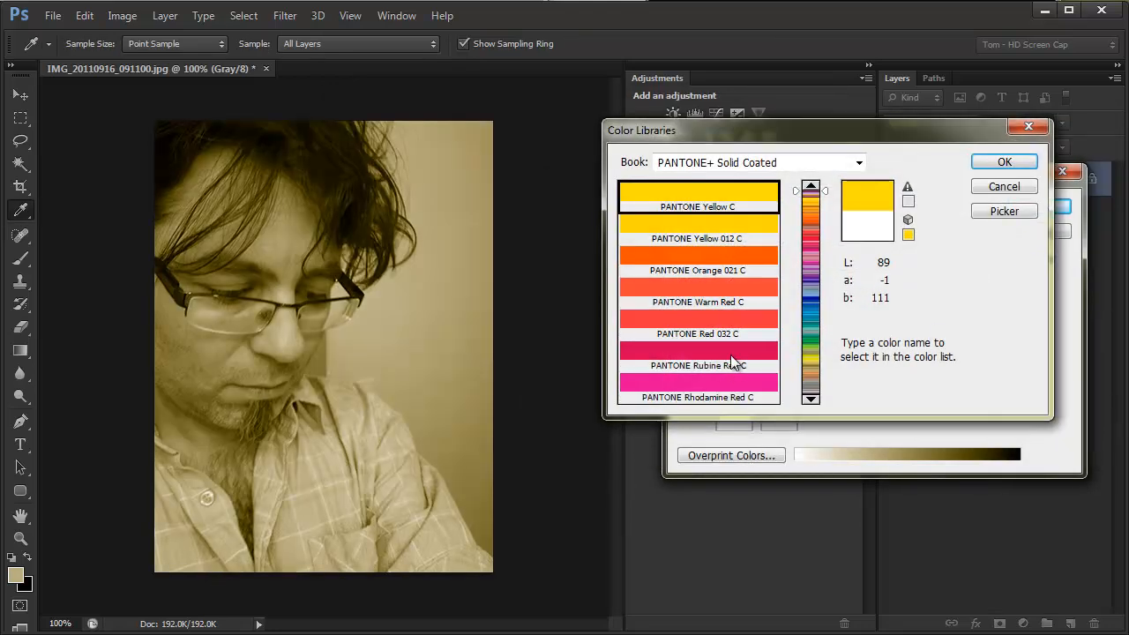
{"action": "type", "text": "307"}
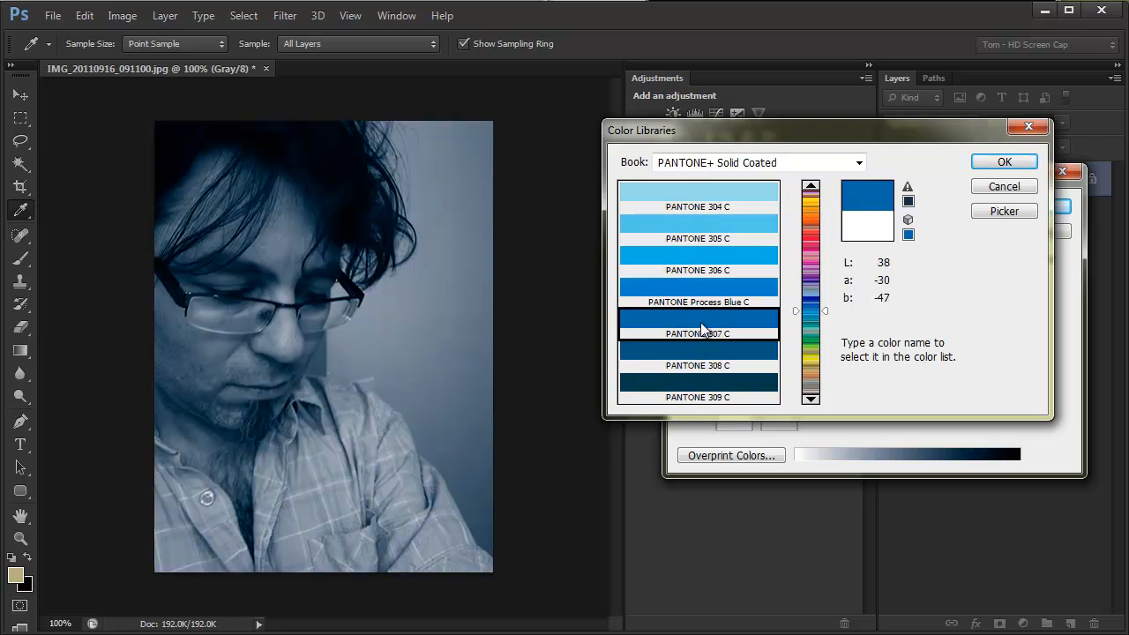
{"action": "left_click", "coordinate": [1004, 161]}
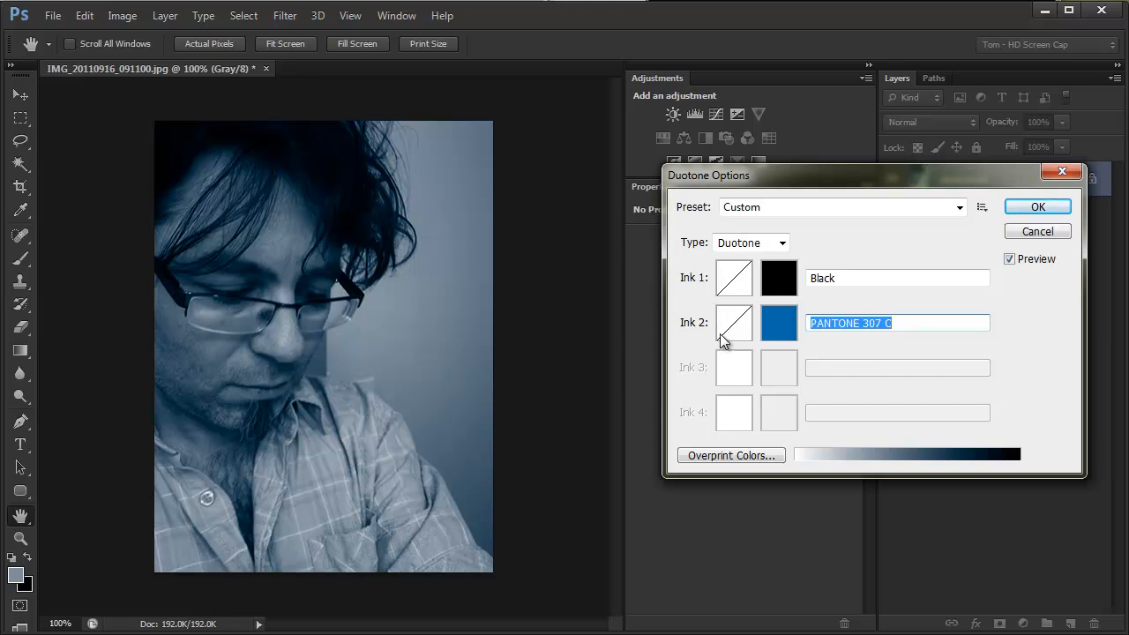
Step: Try lowering the Ink 1 (Black) curve's 100% point to 30%, keeping the photo uncovered, and return that point to 100%
{"action": "left_click", "coordinate": [734, 281]}
{"action": "left_click_drag", "start_coordinate": [554, 148], "coordinate": [767, 339]}
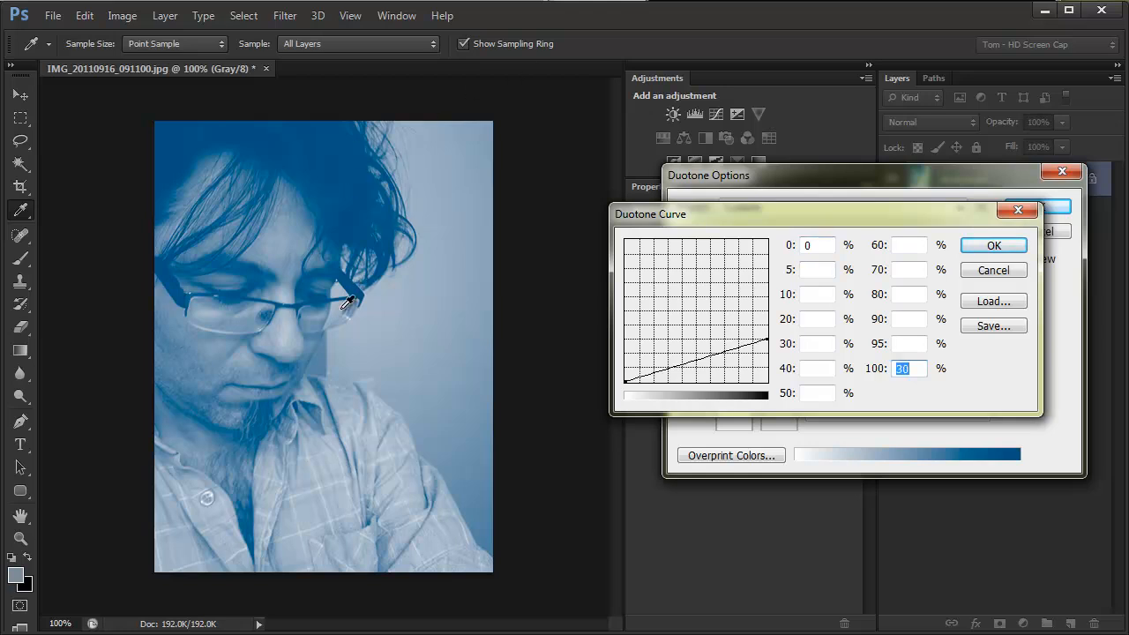
{"action": "left_click_drag", "start_coordinate": [772, 219], "coordinate": [361, 190]}
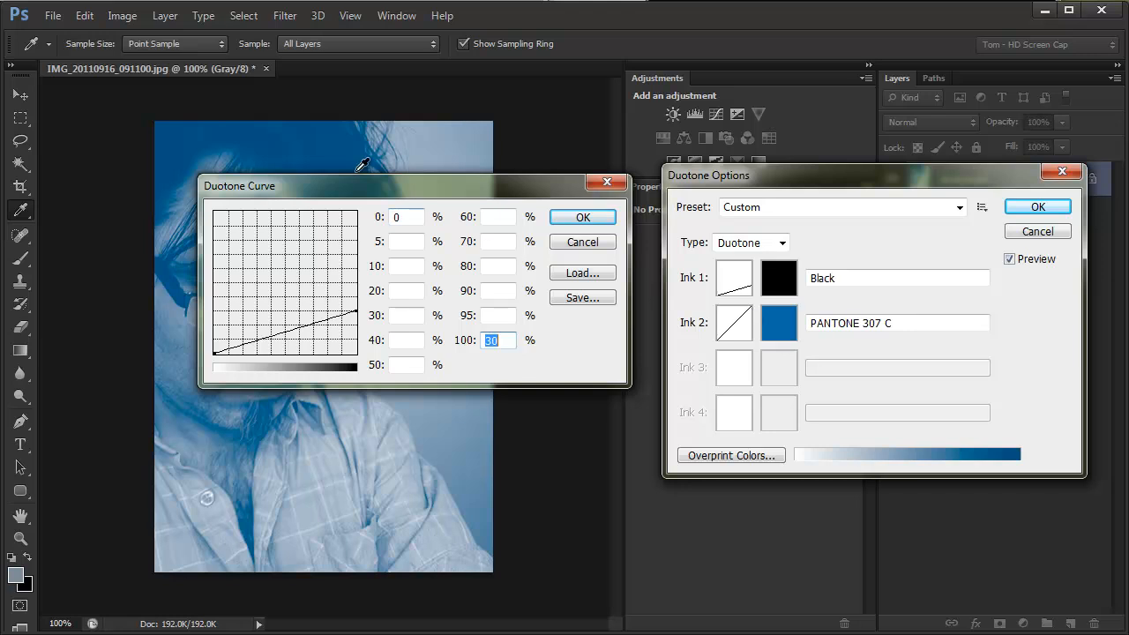
{"action": "left_click_drag", "start_coordinate": [364, 186], "coordinate": [815, 235]}
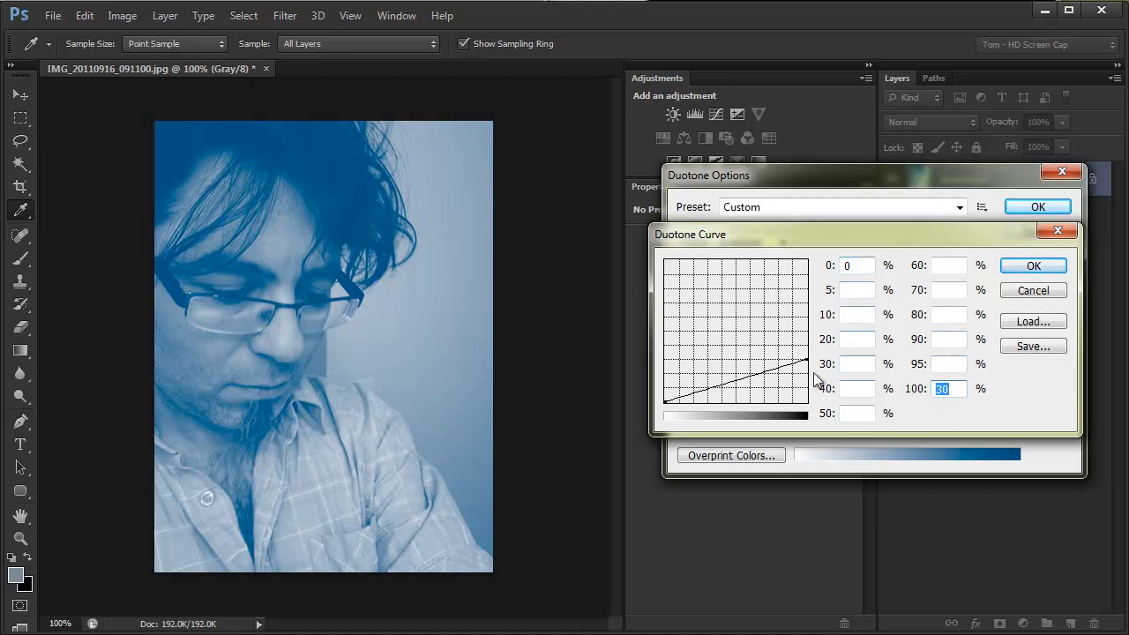
{"action": "left_click_drag", "start_coordinate": [807, 359], "coordinate": [822, 256]}
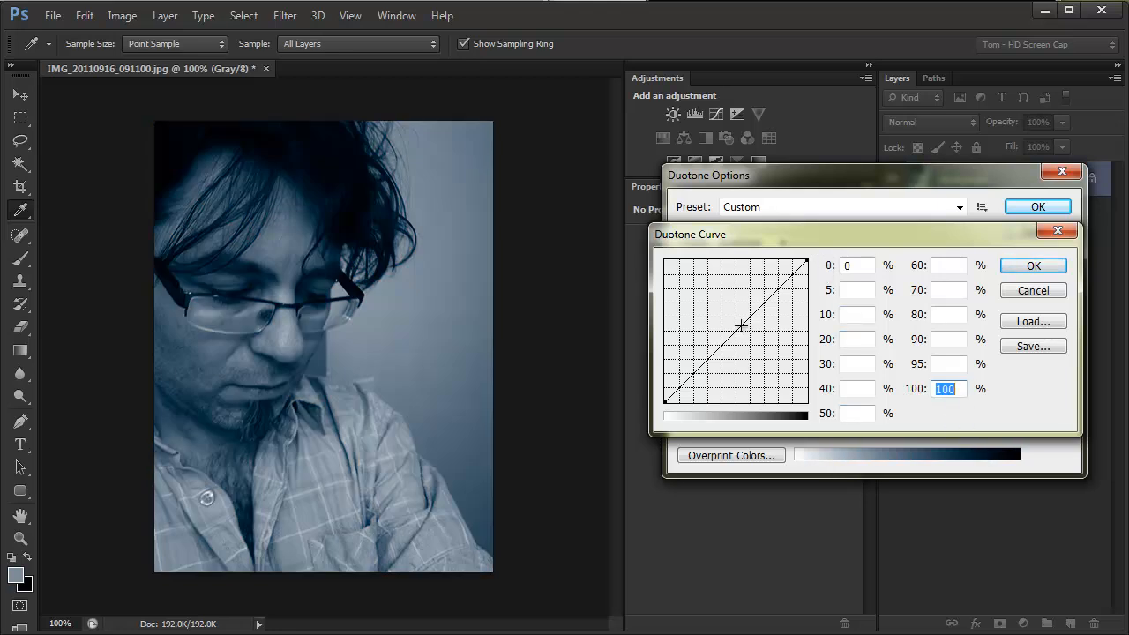
Step: Bend the Ink 1 (Black) duotone curve downward by setting its 50% point to 25%, and apply the curve
{"action": "left_click_drag", "start_coordinate": [736, 330], "coordinate": [735, 360]}
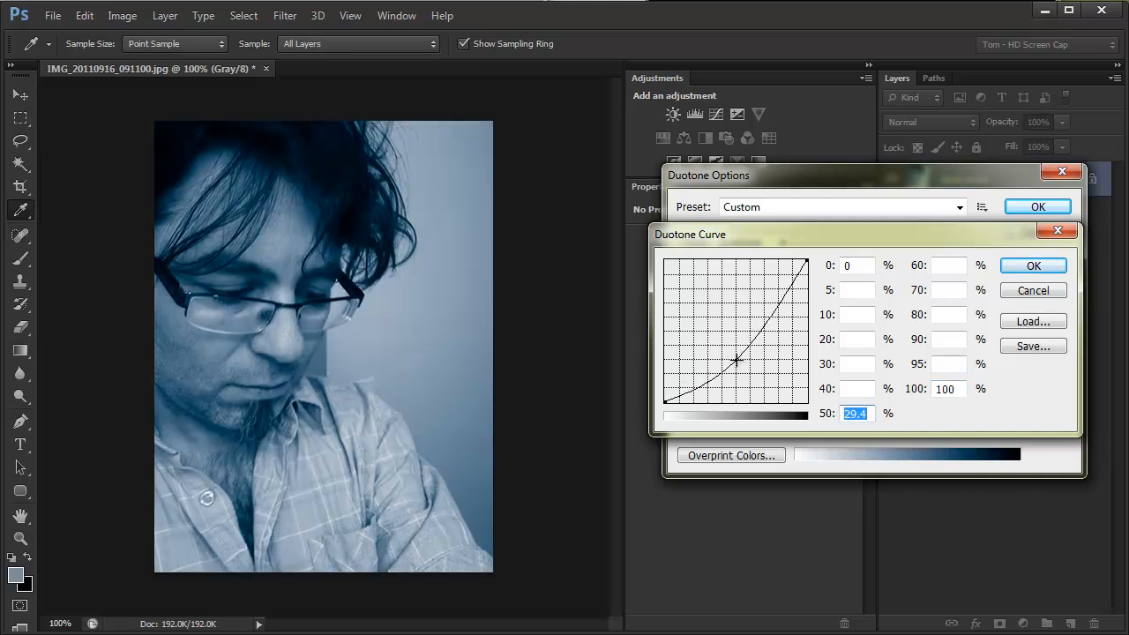
{"action": "left_click_drag", "start_coordinate": [736, 360], "coordinate": [736, 363]}
{"action": "type", "text": "30"}
{"action": "left_click_drag", "start_coordinate": [871, 413], "coordinate": [831, 415]}
{"action": "type", "text": "25"}
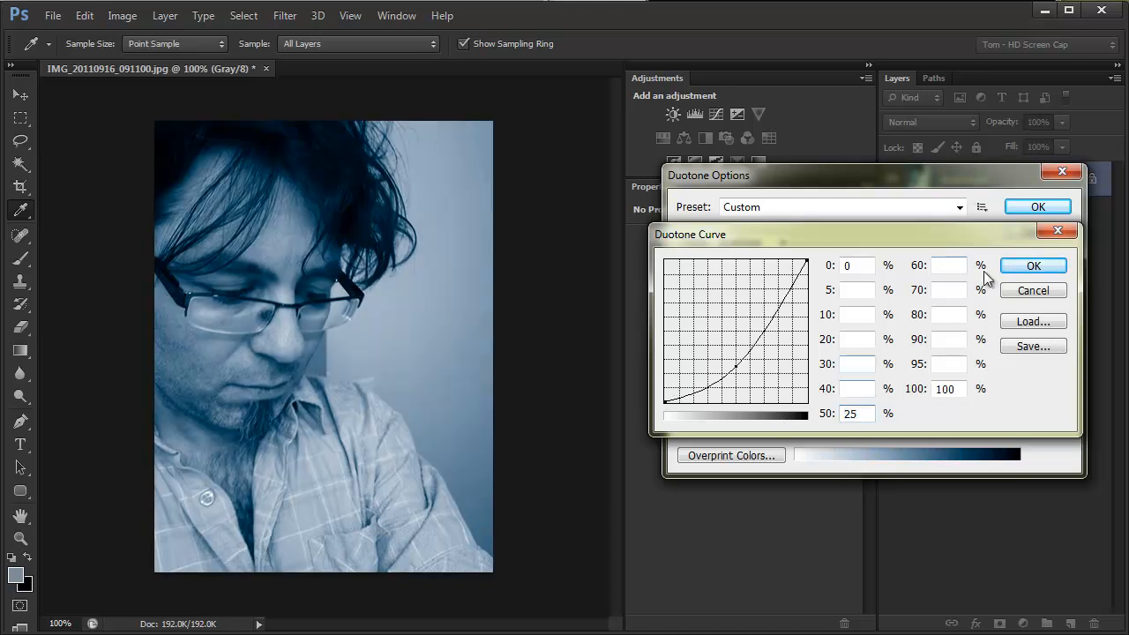
{"action": "left_click", "coordinate": [1034, 265]}
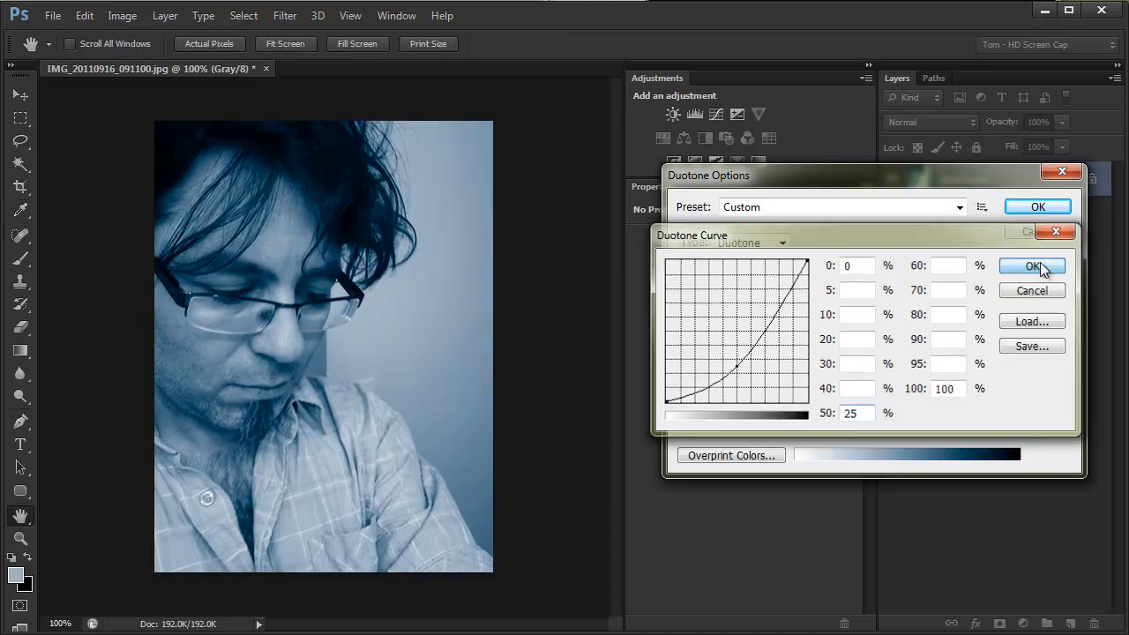
Step: Set the Ink 2 curve's 100% point to 70% and its 40% point to 40%, and apply the duotone
{"action": "left_click", "coordinate": [740, 325]}
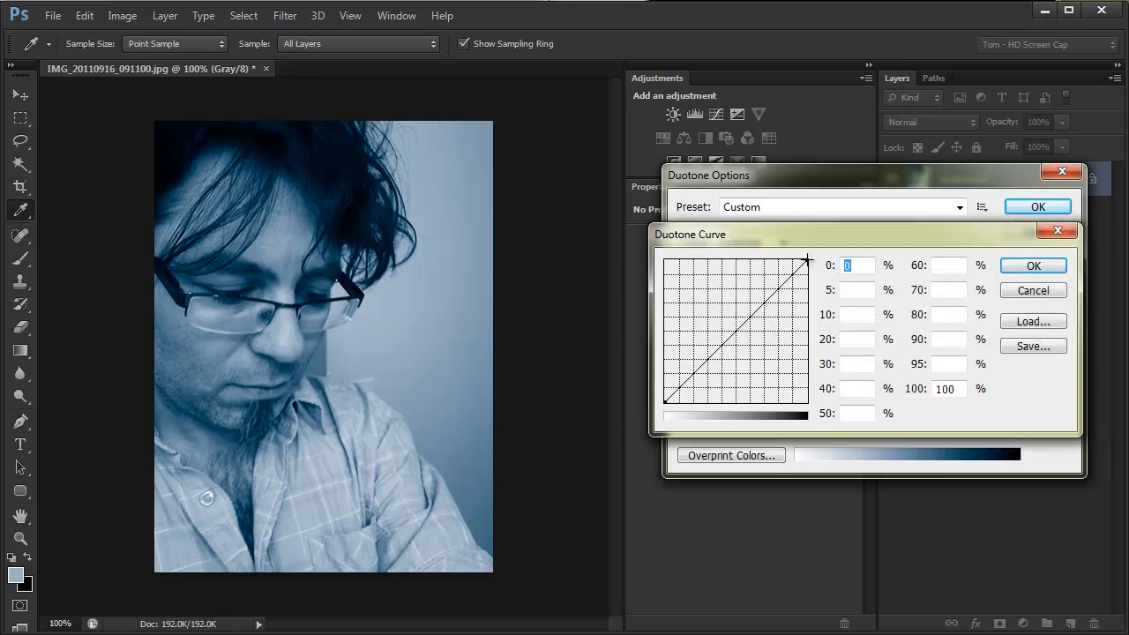
{"action": "left_click_drag", "start_coordinate": [807, 262], "coordinate": [808, 305]}
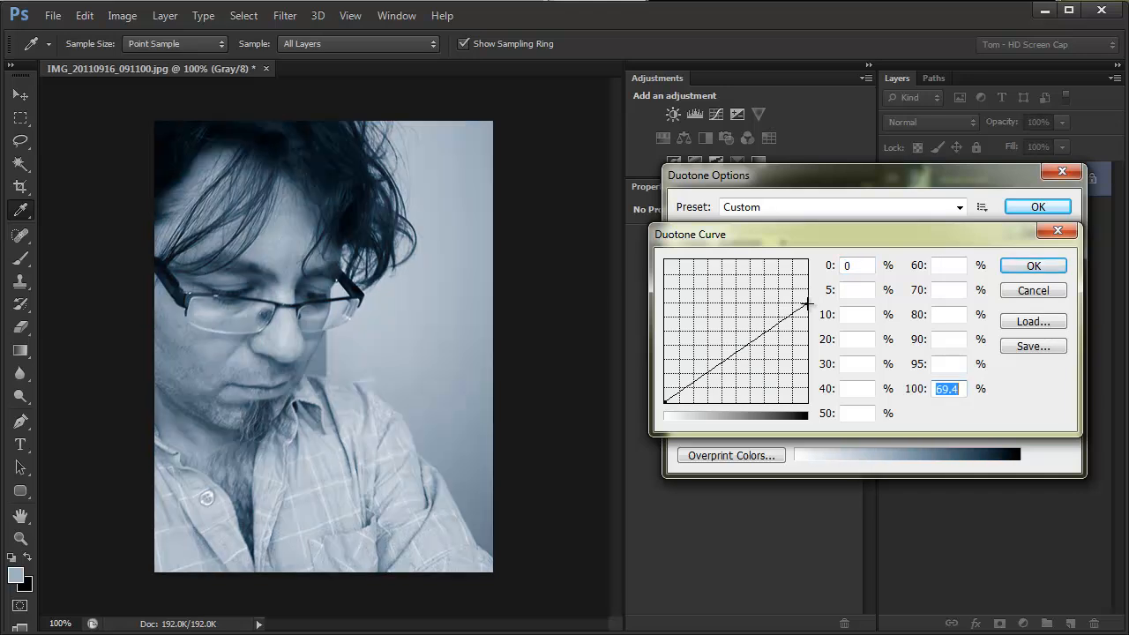
{"action": "left_click_drag", "start_coordinate": [808, 304], "coordinate": [807, 302]}
{"action": "left_click_drag", "start_coordinate": [726, 357], "coordinate": [727, 339]}
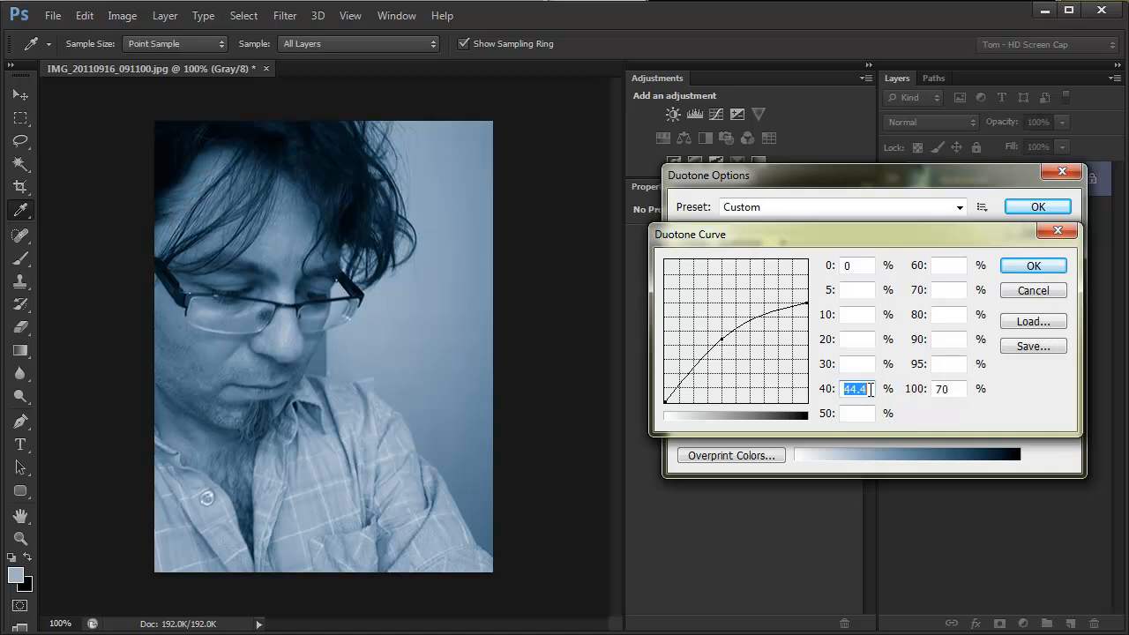
{"action": "type", "text": "40"}
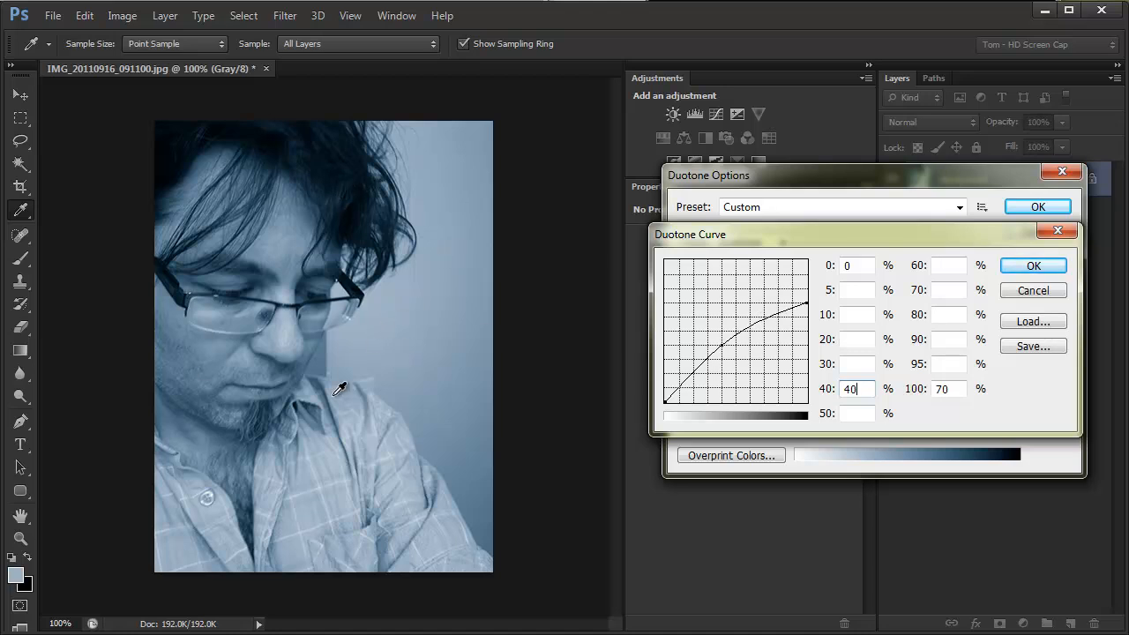
{"action": "left_click", "coordinate": [1023, 266]}
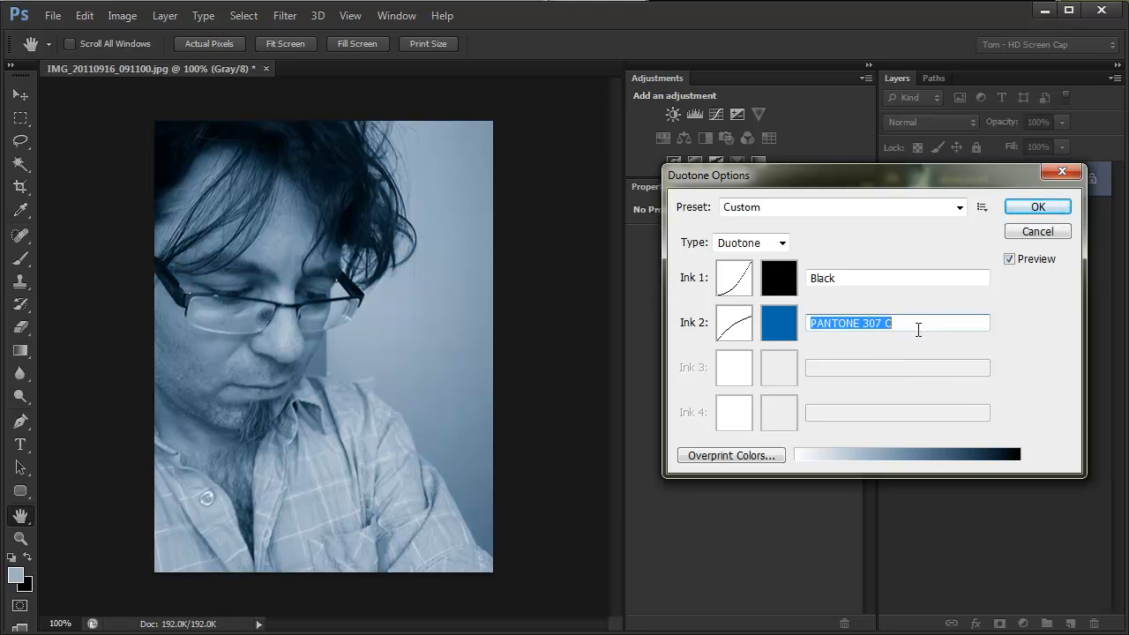
{"action": "left_click", "coordinate": [1039, 208]}
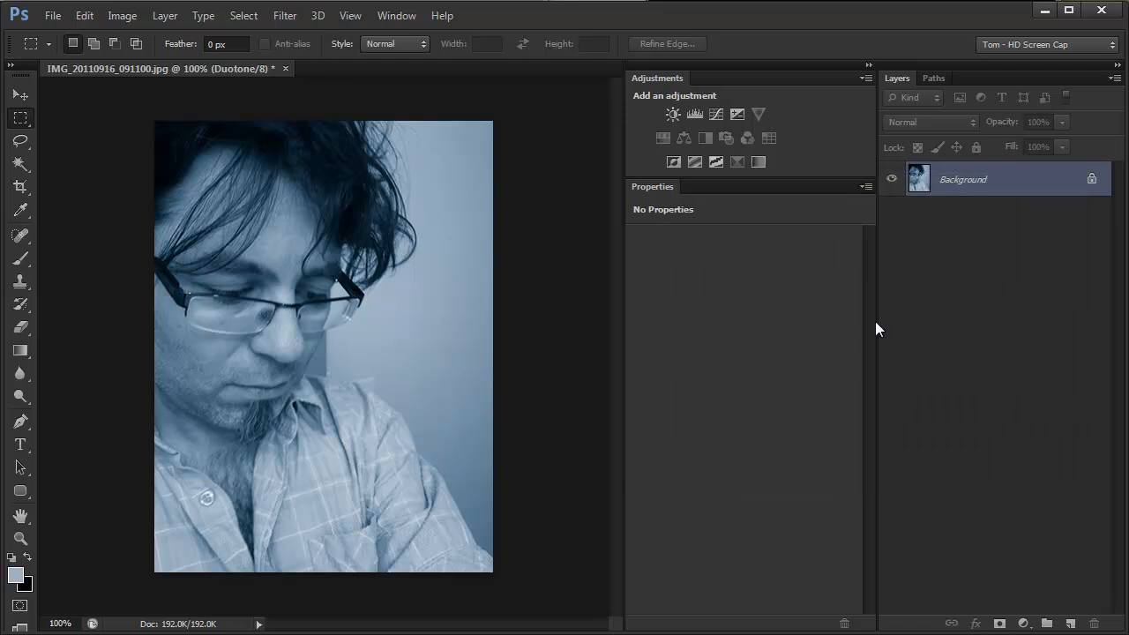
Step: Start saving a new copy of the duotone image to the Desktop in Photoshop EPS format
{"action": "left_click", "coordinate": [53, 16]}
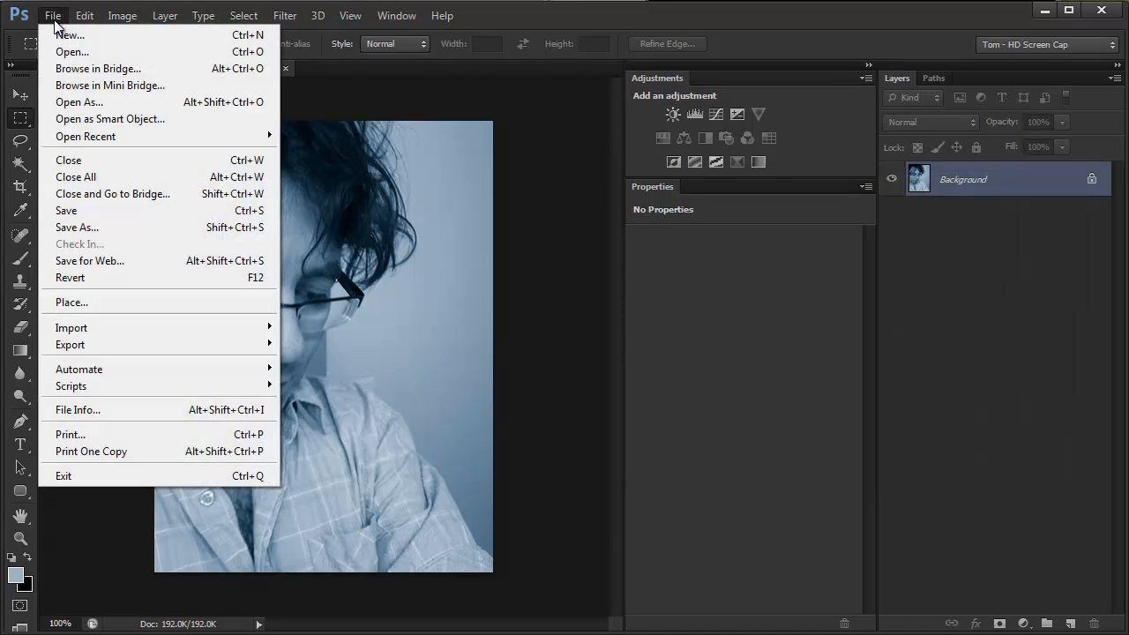
{"action": "left_click", "coordinate": [75, 228]}
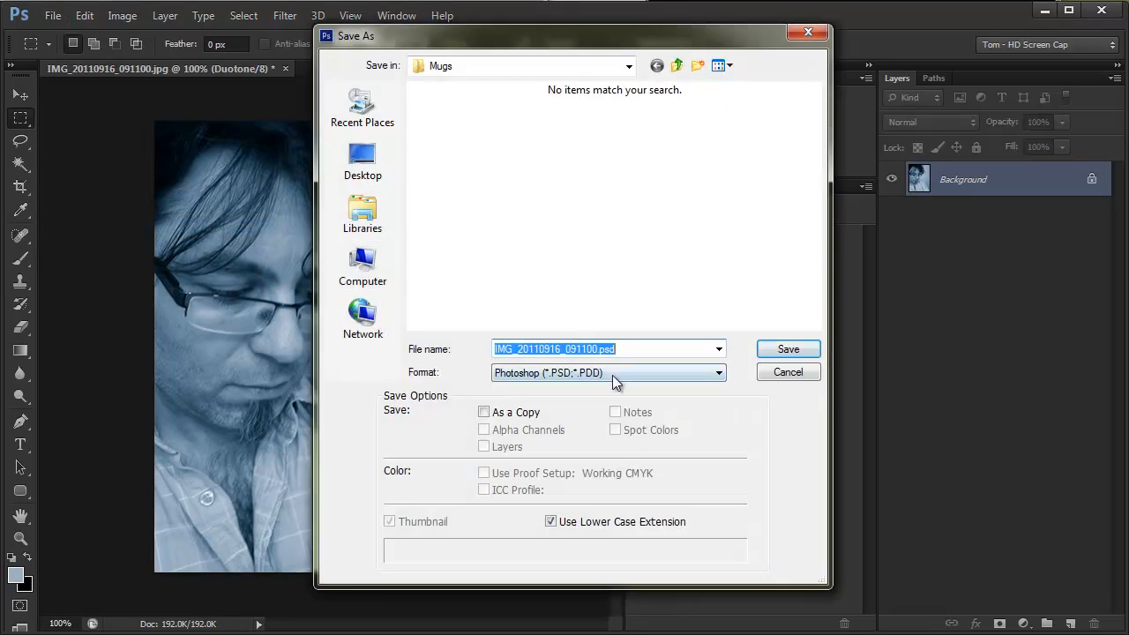
{"action": "left_click", "coordinate": [362, 159]}
{"action": "left_click", "coordinate": [671, 373]}
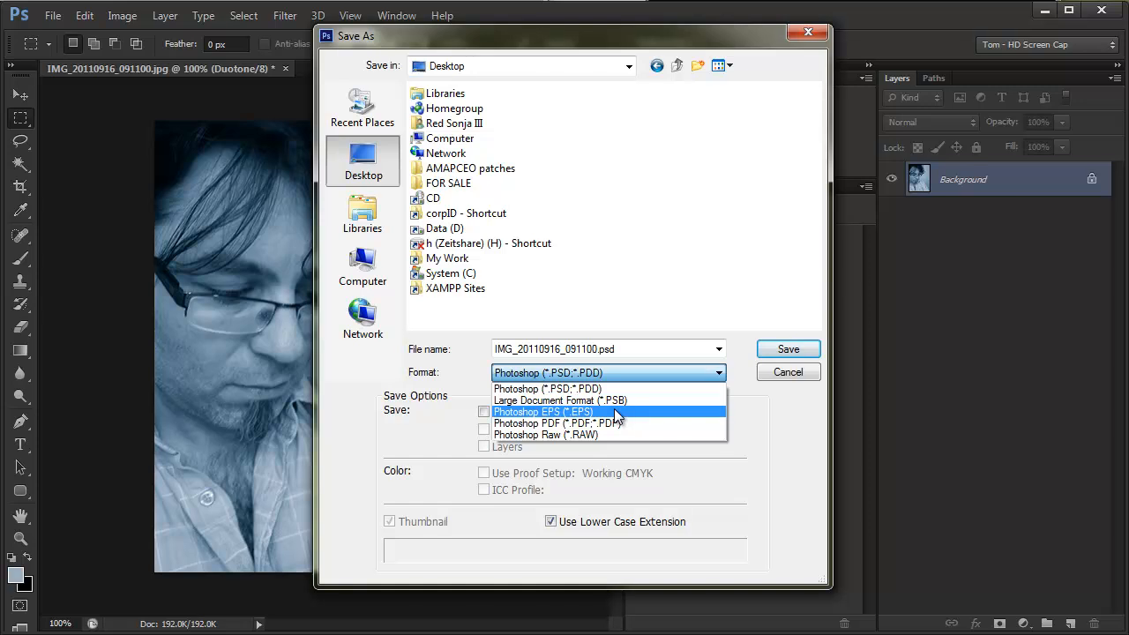
{"action": "left_click", "coordinate": [616, 412]}
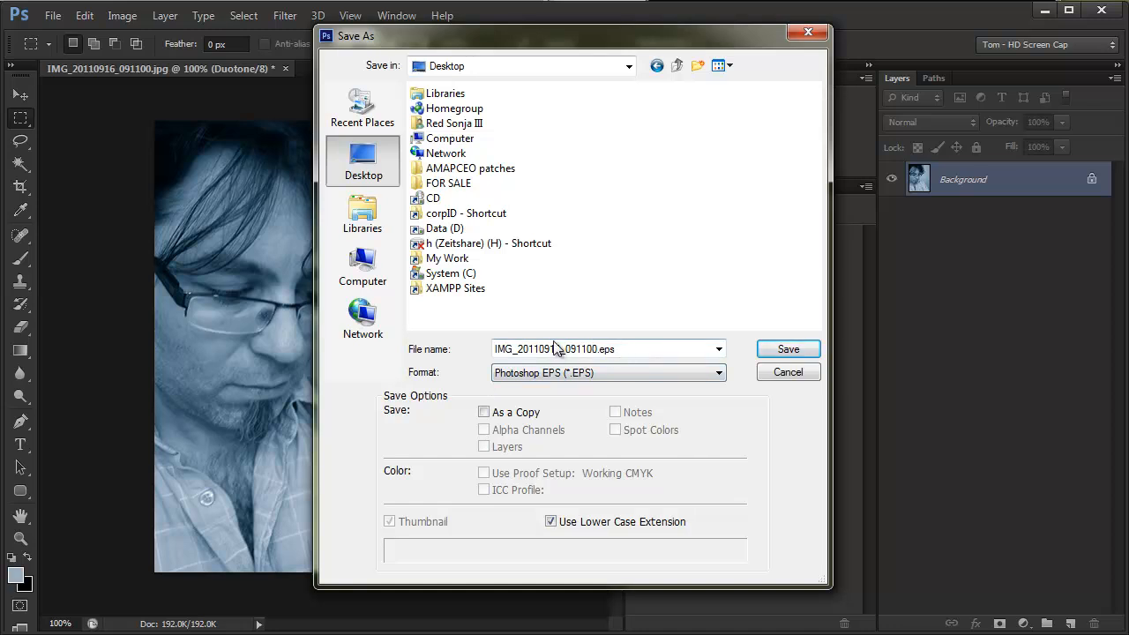
Step: Name the file IMG_20110916_091100_K-306.eps and proceed with the save
{"action": "left_click", "coordinate": [595, 347]}
{"action": "left_click", "coordinate": [597, 347]}
{"action": "type", "text": "_K"}
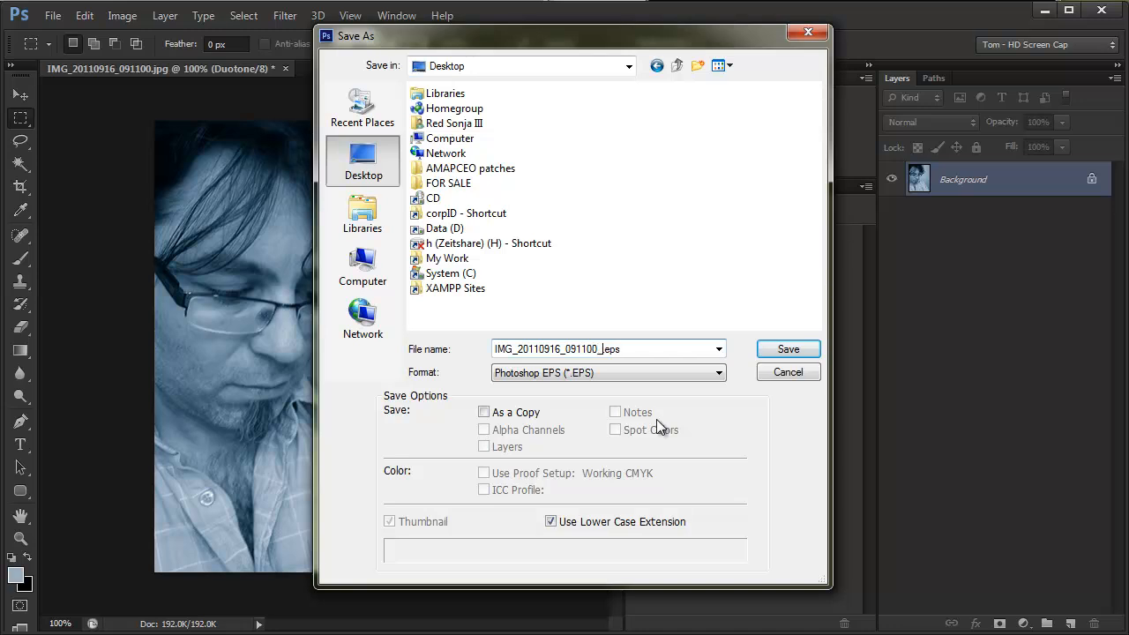
{"action": "type", "text": "-PANTONE306"}
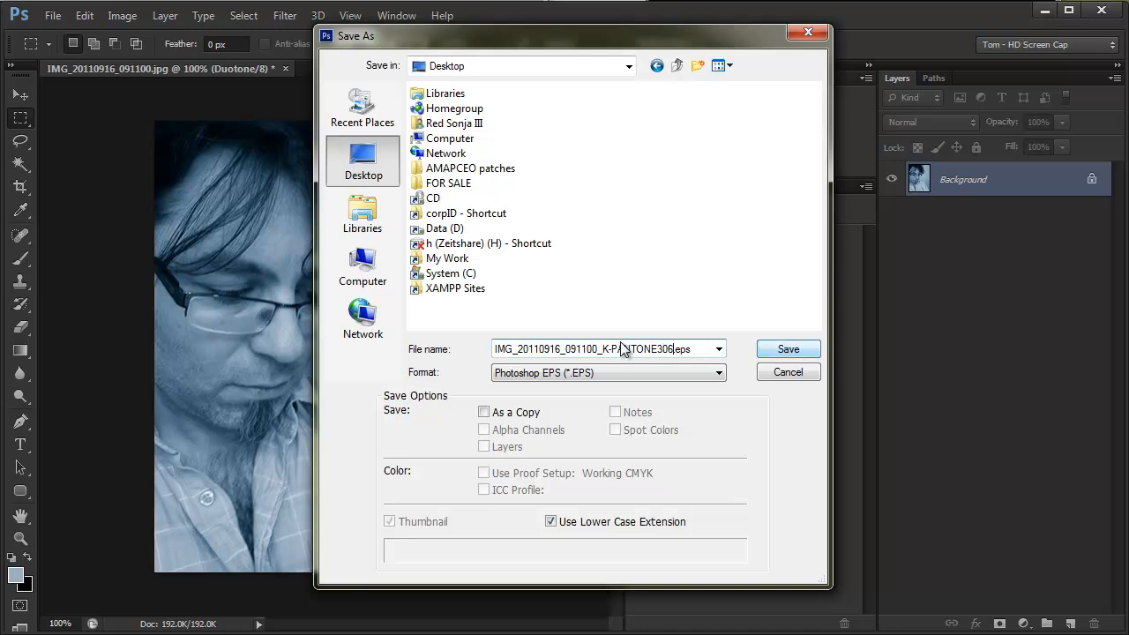
{"action": "left_click_drag", "start_coordinate": [658, 350], "coordinate": [617, 370]}
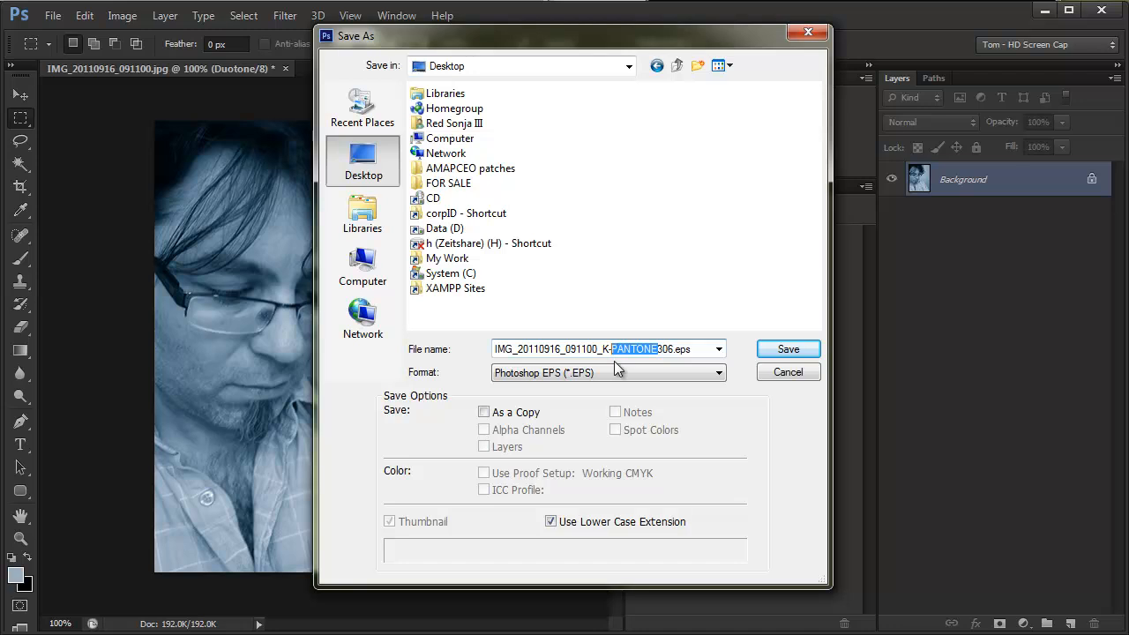
{"action": "key", "text": "BackSpace"}
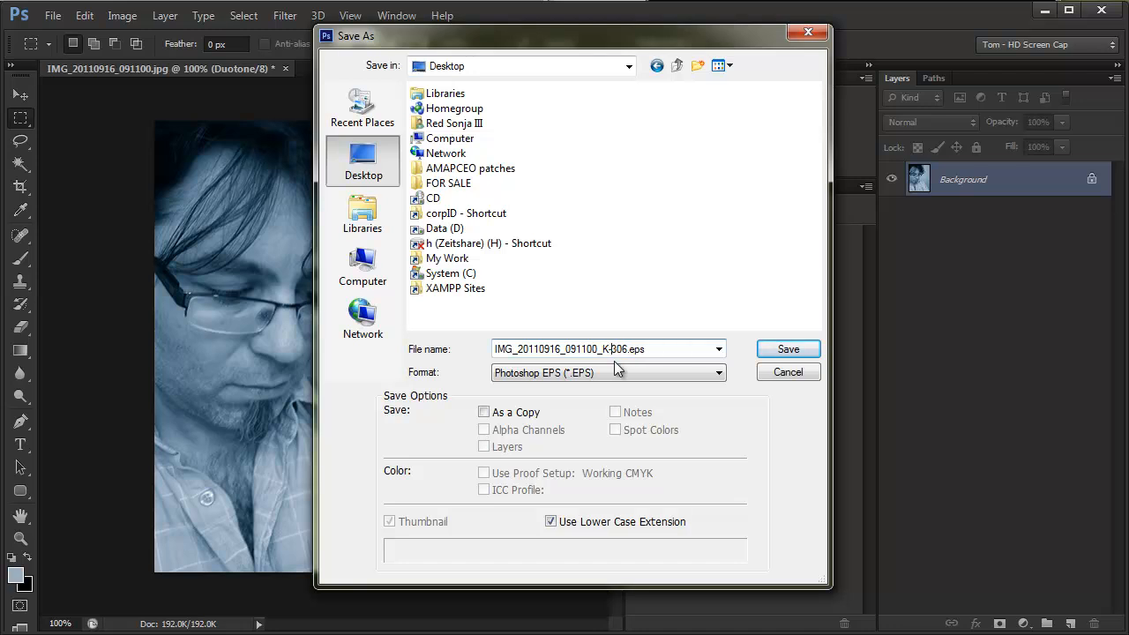
{"action": "left_click", "coordinate": [787, 349]}
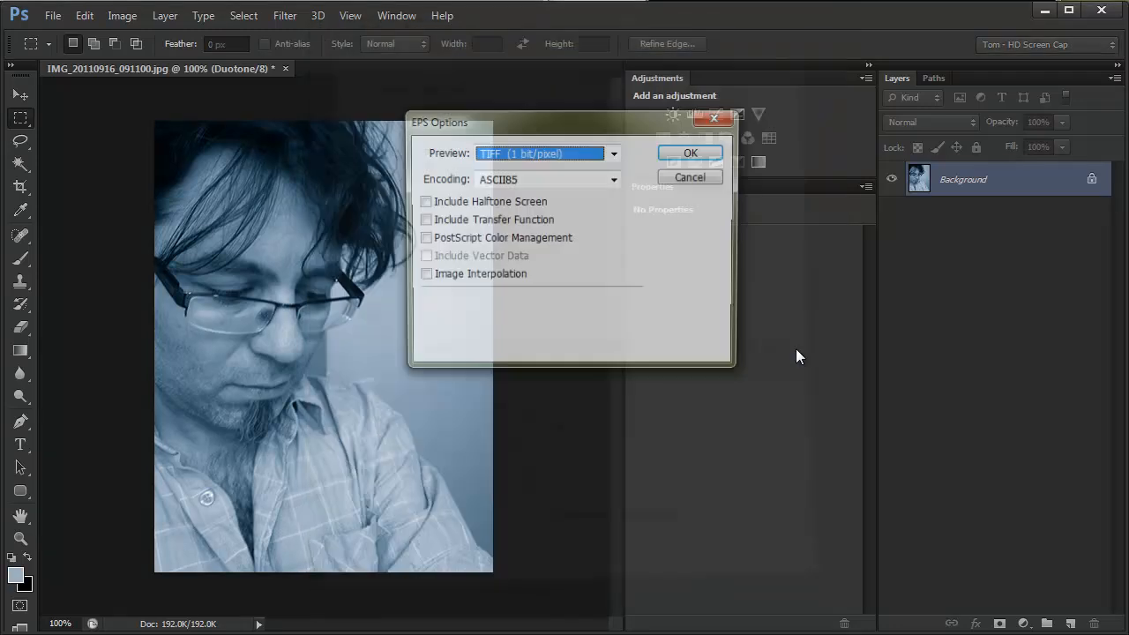
Step: Include the transfer function, set the EPS preview to TIFF (8 bits/pixel), and finish saving the file
{"action": "left_click", "coordinate": [422, 221]}
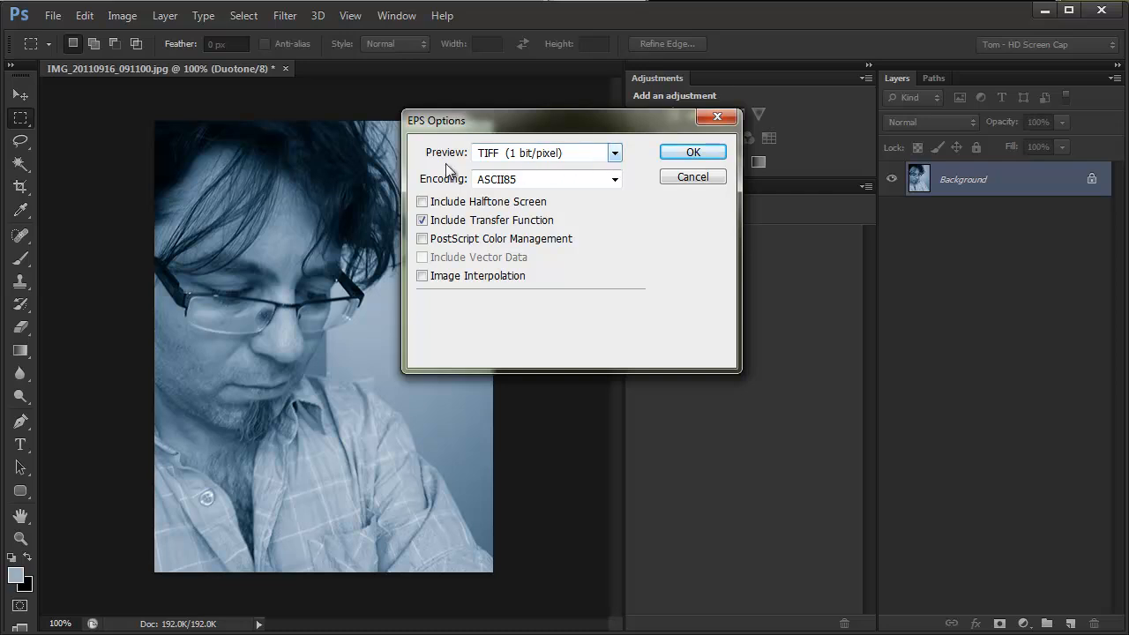
{"action": "left_click", "coordinate": [615, 155]}
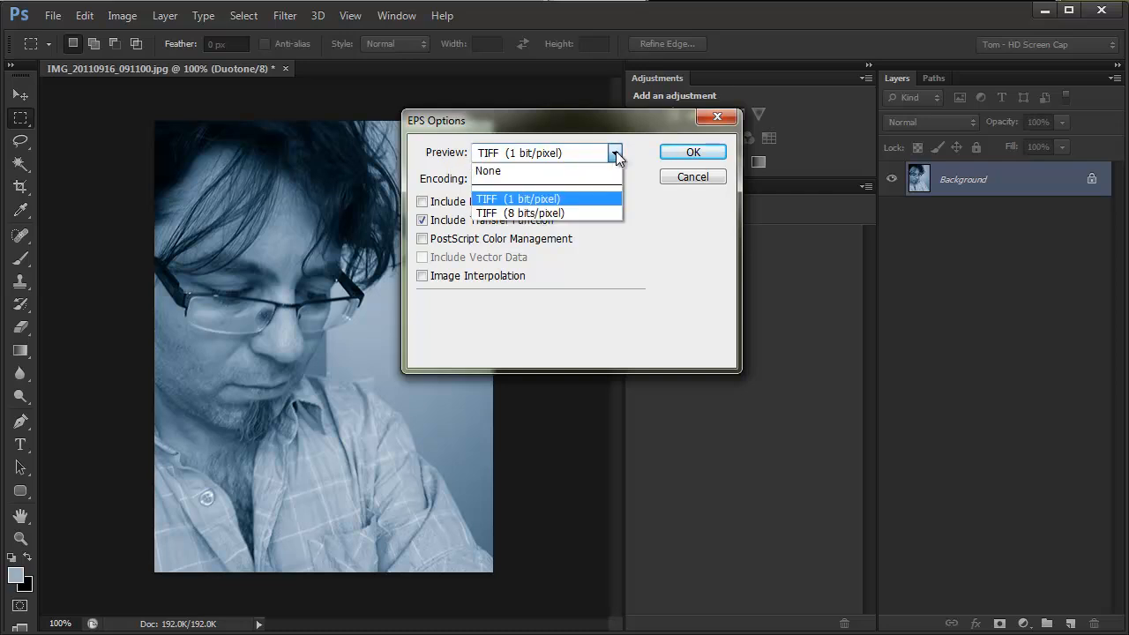
{"action": "left_click", "coordinate": [556, 213]}
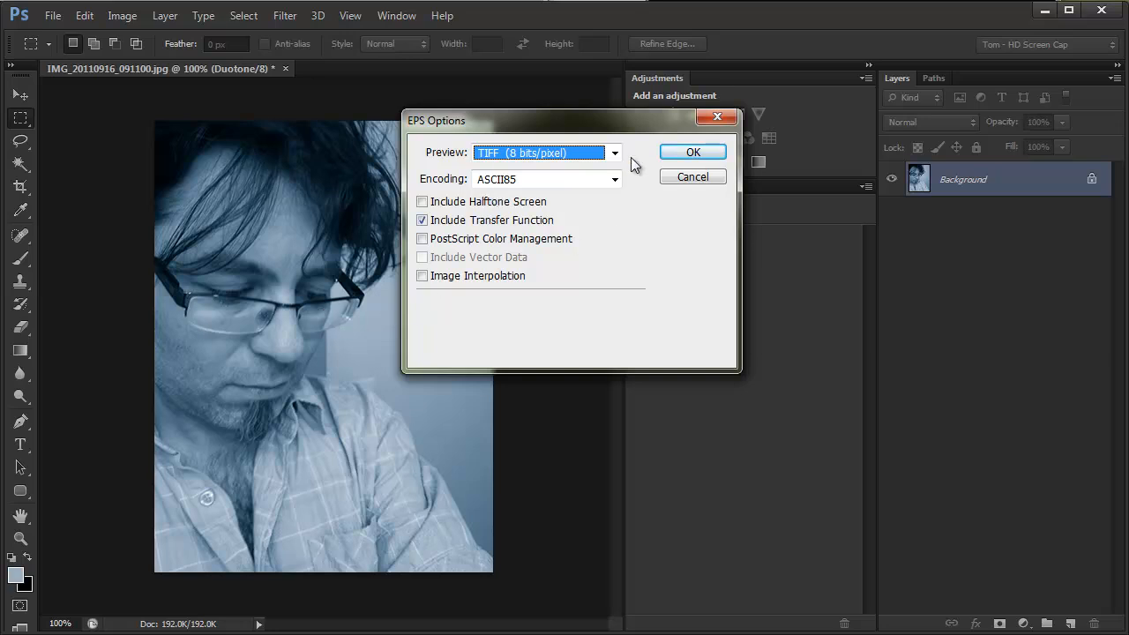
{"action": "left_click", "coordinate": [693, 153]}
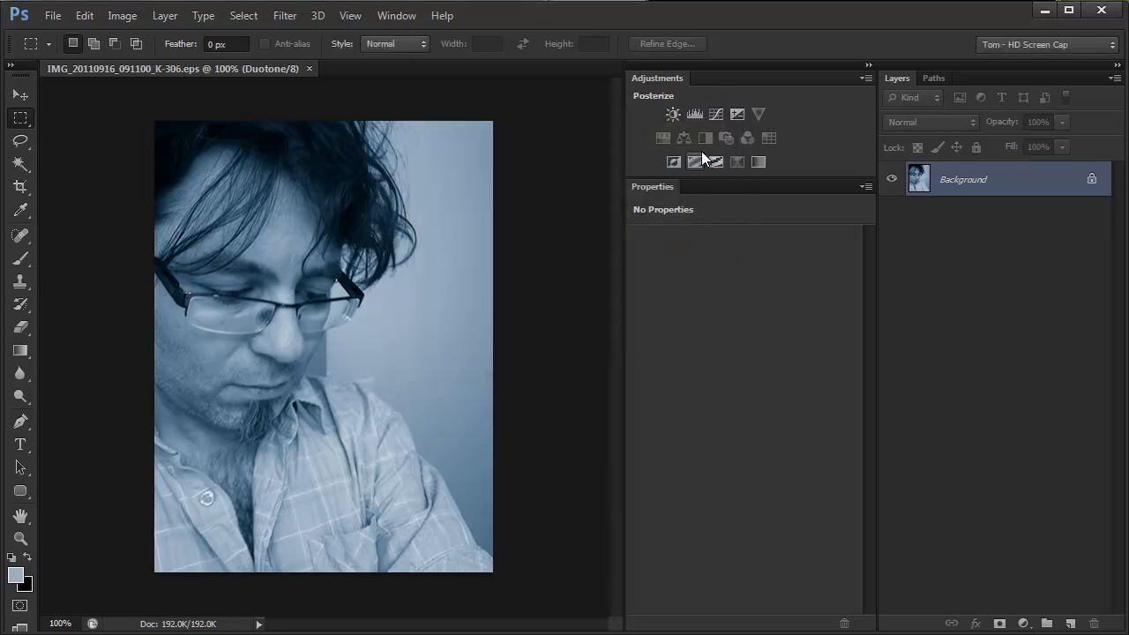